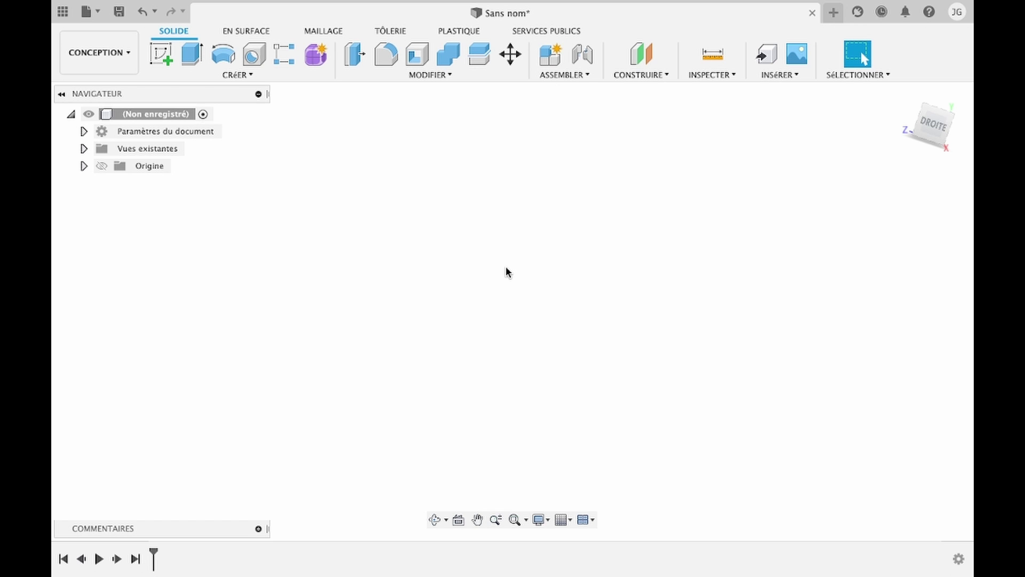
From the Mesh tools, insert a mesh and pick lowpolyskulllisa.stl in the Downloads folder.
{"action": "left_click", "coordinate": [320, 30]}
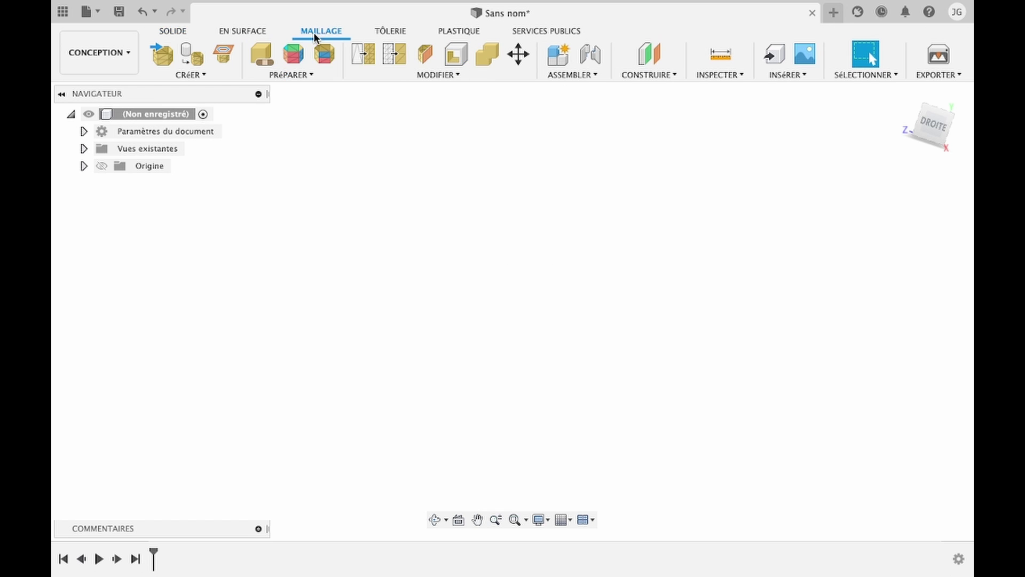
{"action": "left_click", "coordinate": [162, 56]}
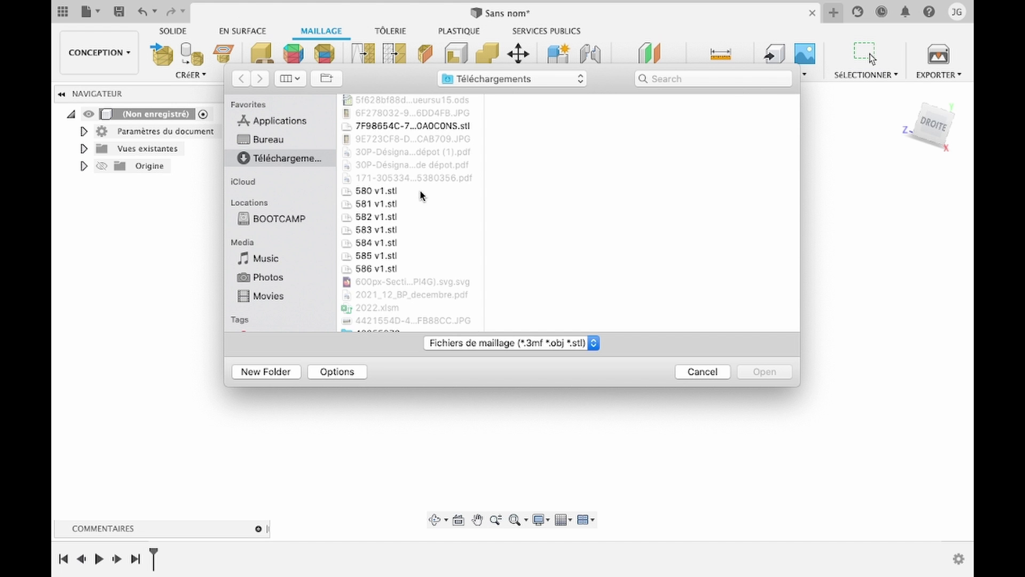
{"action": "scroll", "coordinate": [418, 262], "scroll_direction": "down", "scroll_amount": 5}
{"action": "scroll", "coordinate": [418, 262], "scroll_direction": "down", "scroll_amount": 5}
{"action": "scroll", "coordinate": [418, 262], "scroll_direction": "down", "scroll_amount": 5}
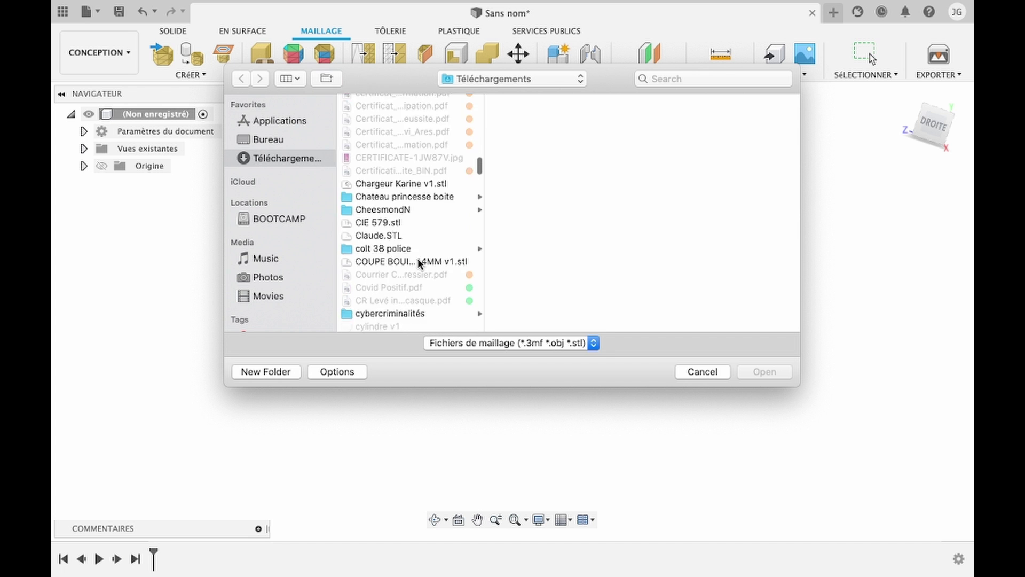
{"action": "scroll", "coordinate": [418, 261], "scroll_direction": "down", "scroll_amount": 5}
{"action": "scroll", "coordinate": [418, 257], "scroll_direction": "down", "scroll_amount": 3}
{"action": "scroll", "coordinate": [418, 258], "scroll_direction": "down", "scroll_amount": 5}
{"action": "scroll", "coordinate": [417, 257], "scroll_direction": "down", "scroll_amount": 5}
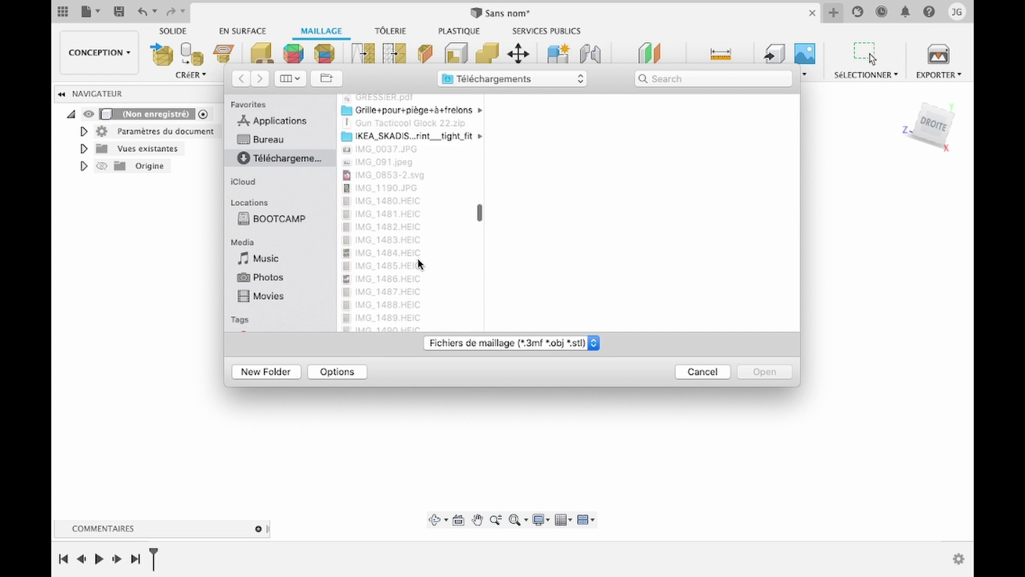
{"action": "scroll", "coordinate": [417, 257], "scroll_direction": "down", "scroll_amount": 5}
{"action": "scroll", "coordinate": [417, 258], "scroll_direction": "down", "scroll_amount": 5}
{"action": "scroll", "coordinate": [417, 258], "scroll_direction": "down", "scroll_amount": 5}
{"action": "scroll", "coordinate": [418, 258], "scroll_direction": "down", "scroll_amount": 5}
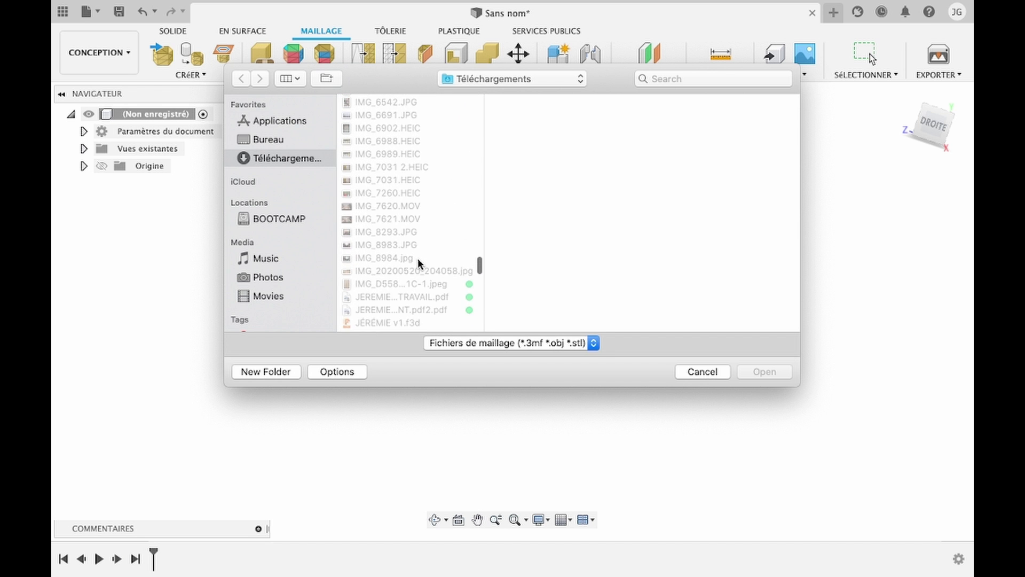
{"action": "scroll", "coordinate": [418, 257], "scroll_direction": "down", "scroll_amount": 5}
{"action": "scroll", "coordinate": [418, 258], "scroll_direction": "down", "scroll_amount": 1}
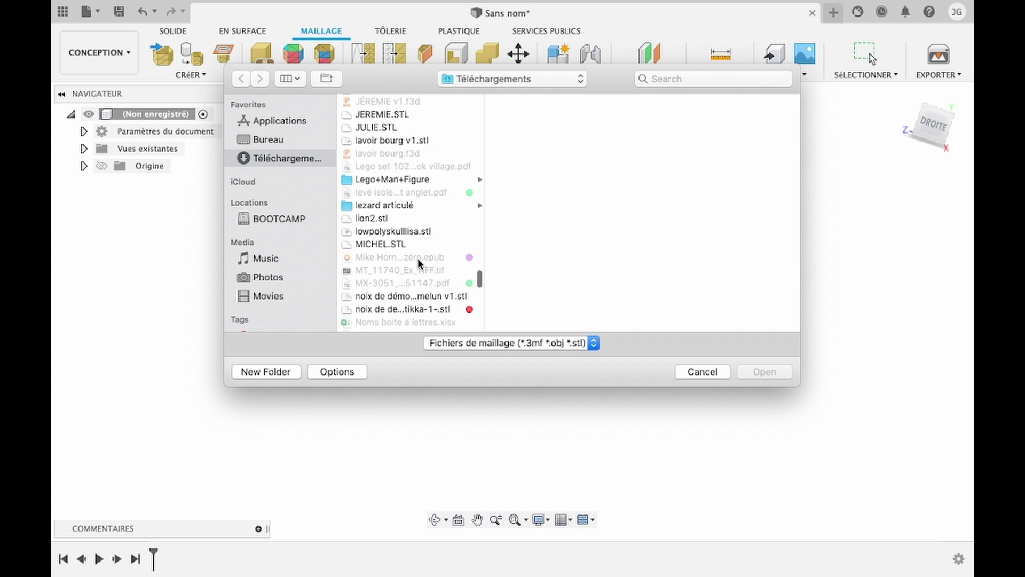
{"action": "left_click", "coordinate": [395, 233]}
Insert the skull mesh, rotated so it stands upright facing forward.
{"action": "left_click", "coordinate": [767, 368]}
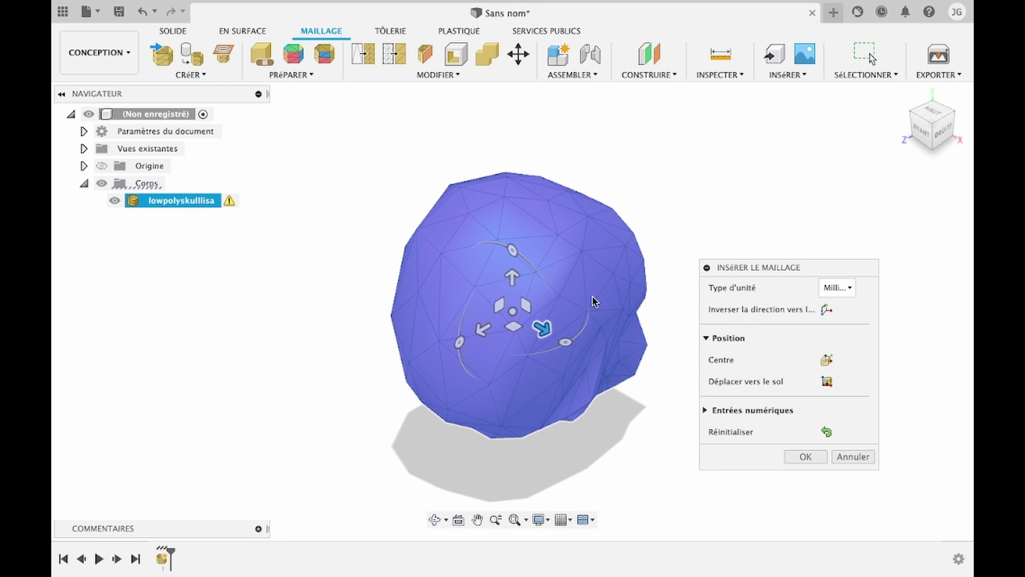
{"action": "left_click_drag", "start_coordinate": [457, 341], "coordinate": [502, 249]}
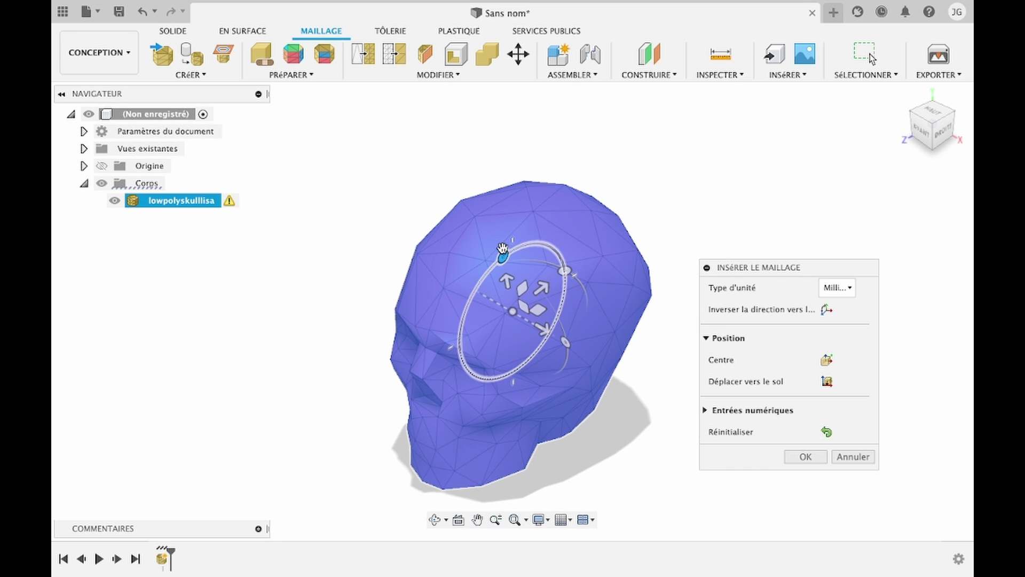
{"action": "left_click", "coordinate": [815, 462]}
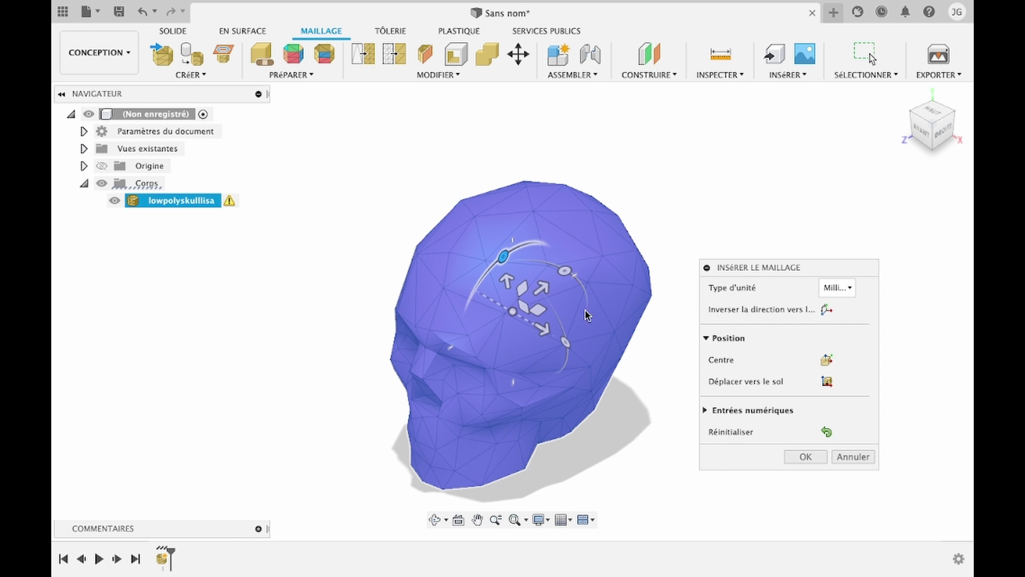
{"action": "left_click", "coordinate": [818, 457]}
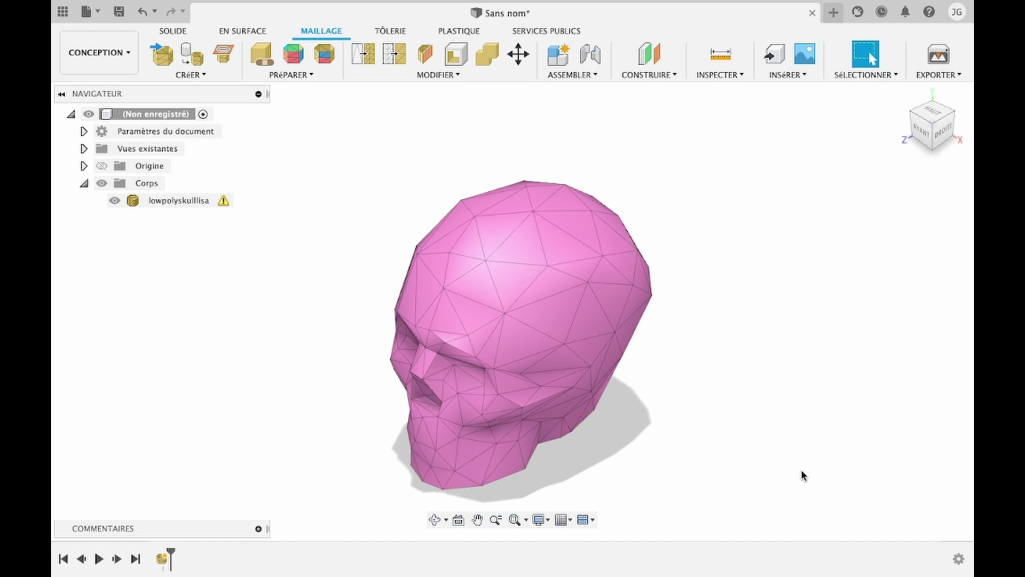
Orbit around the inserted skull to inspect it, then deselect it.
{"action": "left_click", "coordinate": [435, 520]}
{"action": "mouse_move", "coordinate": [456, 487]}
{"action": "left_mouse_down"}
{"action": "mouse_move", "coordinate": [536, 424]}
{"action": "mouse_move", "coordinate": [483, 331]}
{"action": "mouse_move", "coordinate": [465, 327]}
{"action": "left_mouse_up"}
{"action": "key", "text": "Escape"}
{"action": "left_click", "coordinate": [523, 240]}
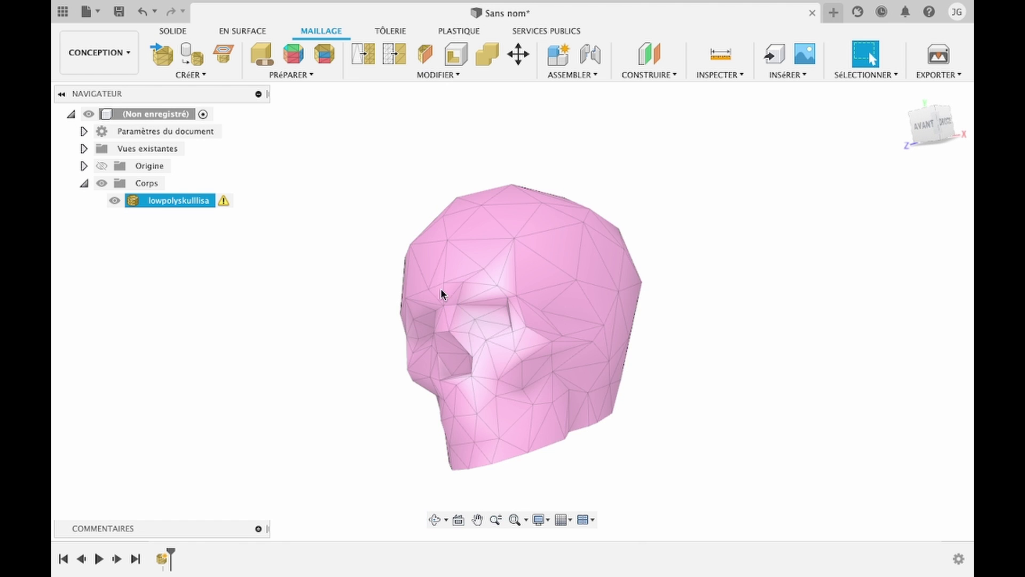
{"action": "left_click", "coordinate": [378, 166]}
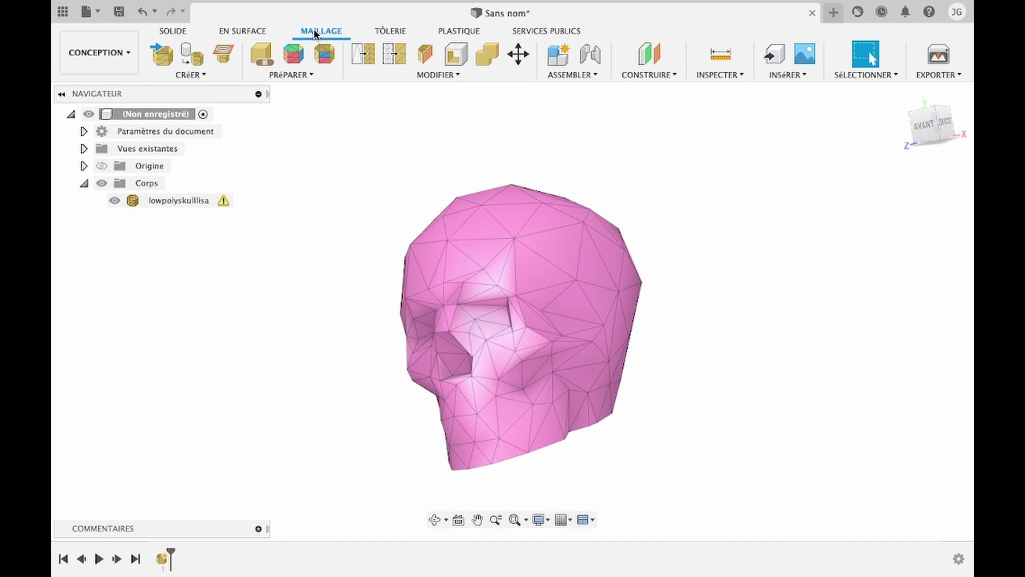
{"action": "left_click", "coordinate": [398, 74]}
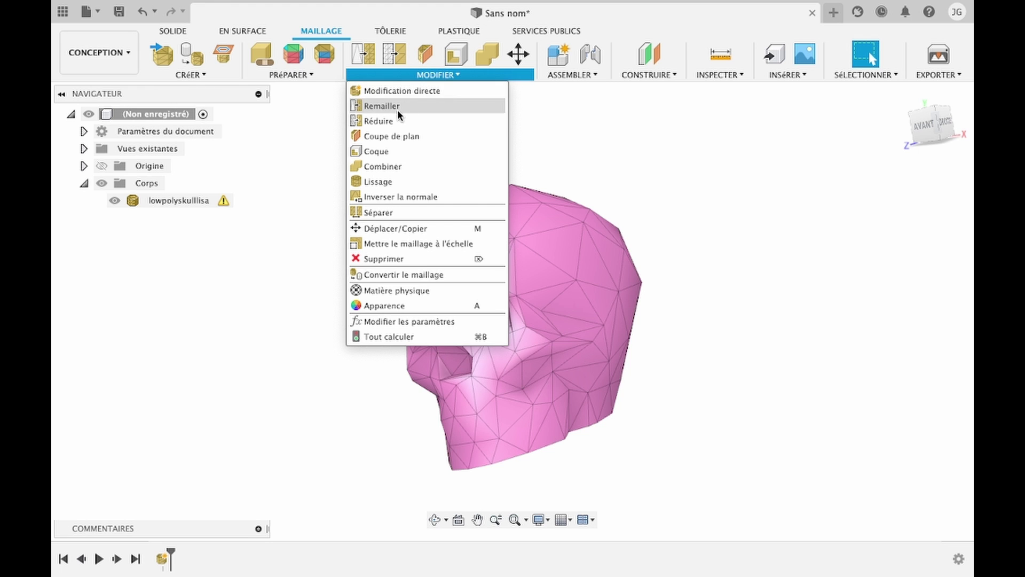
{"action": "left_click", "coordinate": [382, 124]}
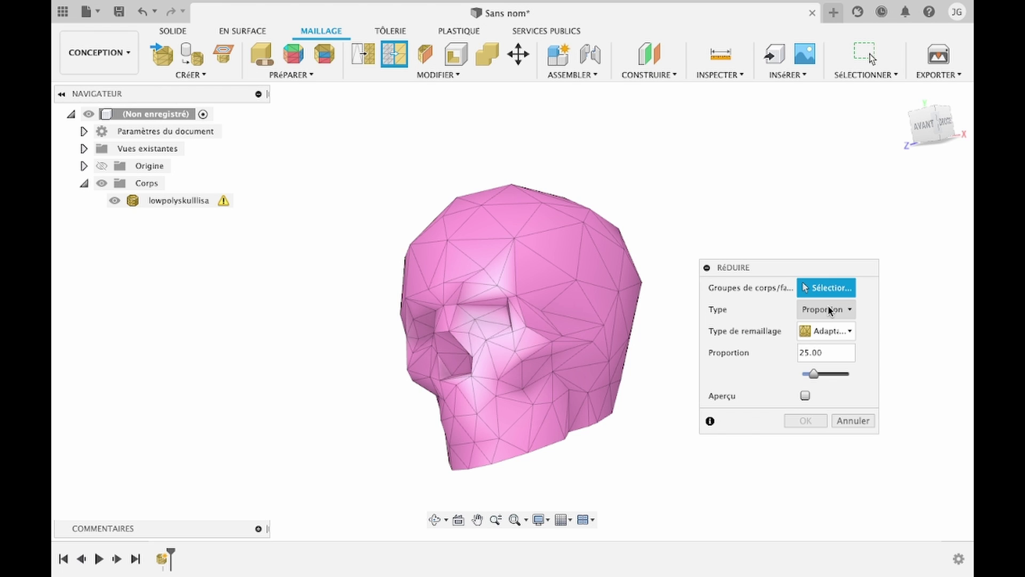
{"action": "left_click", "coordinate": [829, 311]}
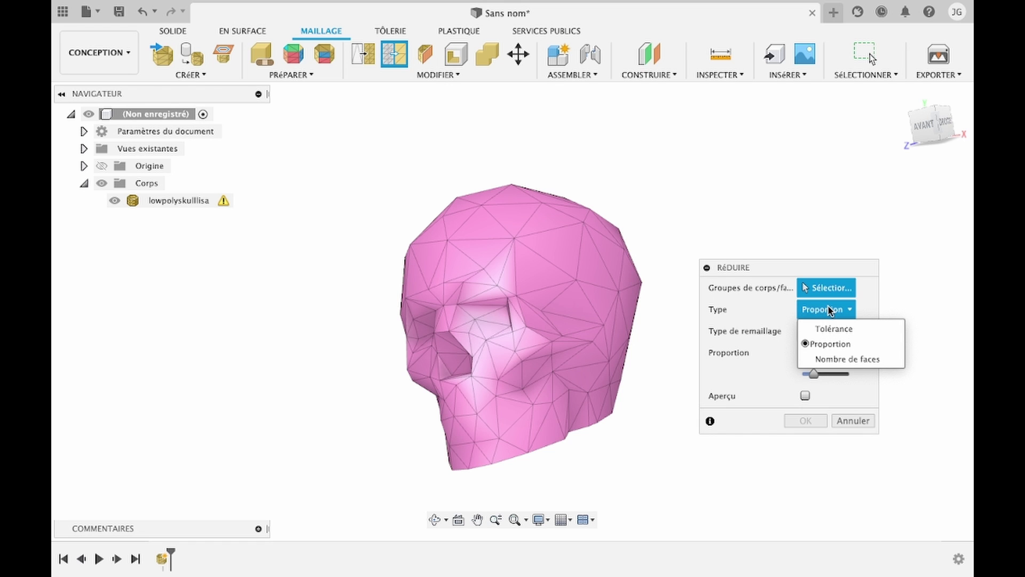
{"action": "left_click", "coordinate": [826, 360]}
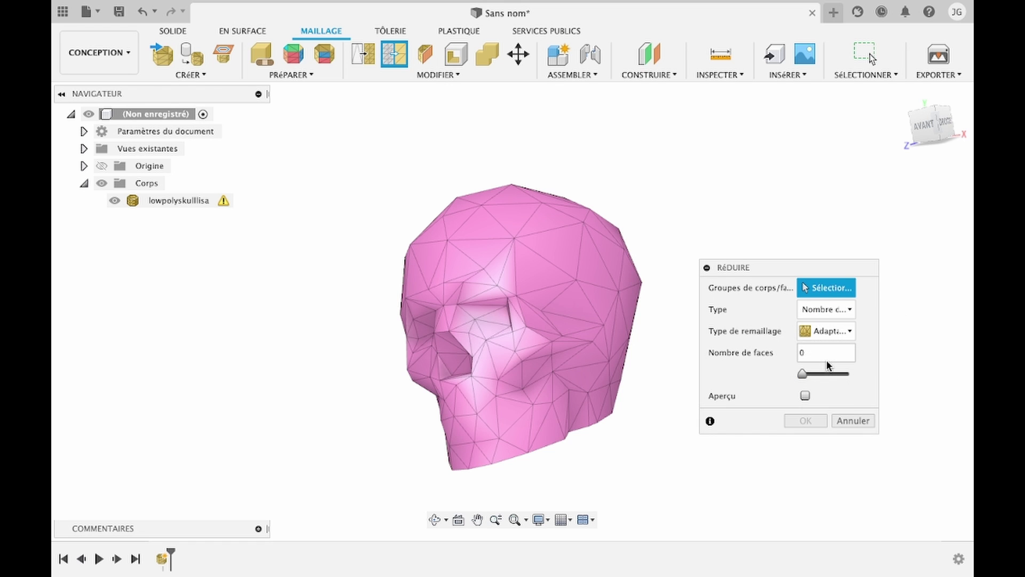
{"action": "left_click", "coordinate": [499, 254]}
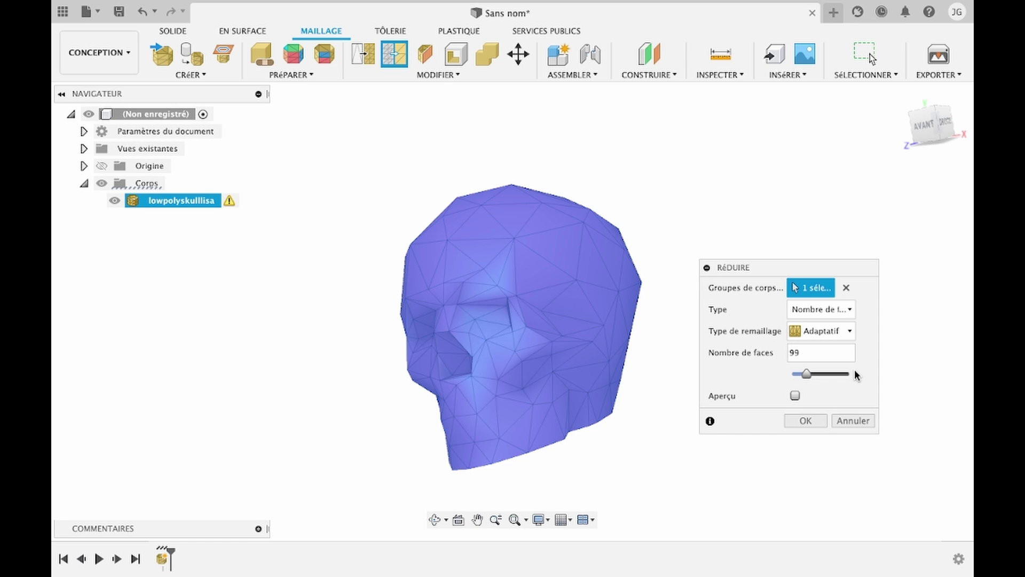
{"action": "left_click", "coordinate": [846, 420]}
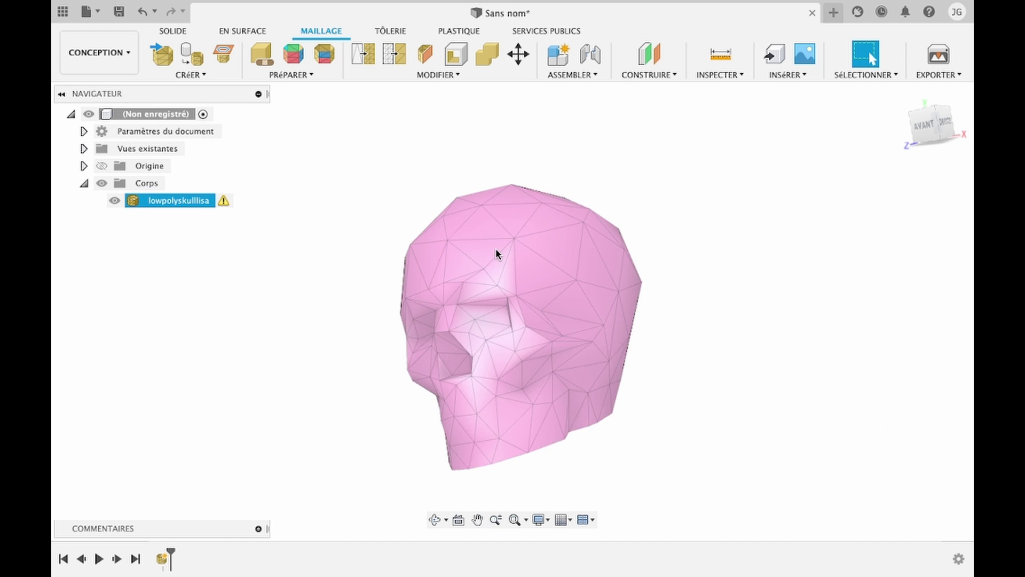
Convert the skull mesh body into a solid body with Convert Mesh.
{"action": "left_click", "coordinate": [496, 254]}
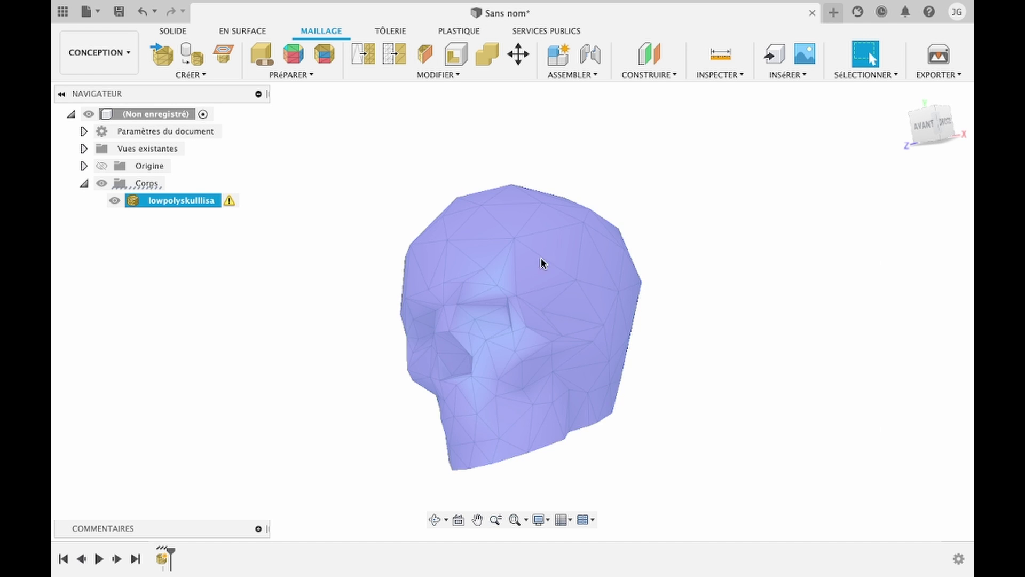
{"action": "left_click", "coordinate": [438, 75]}
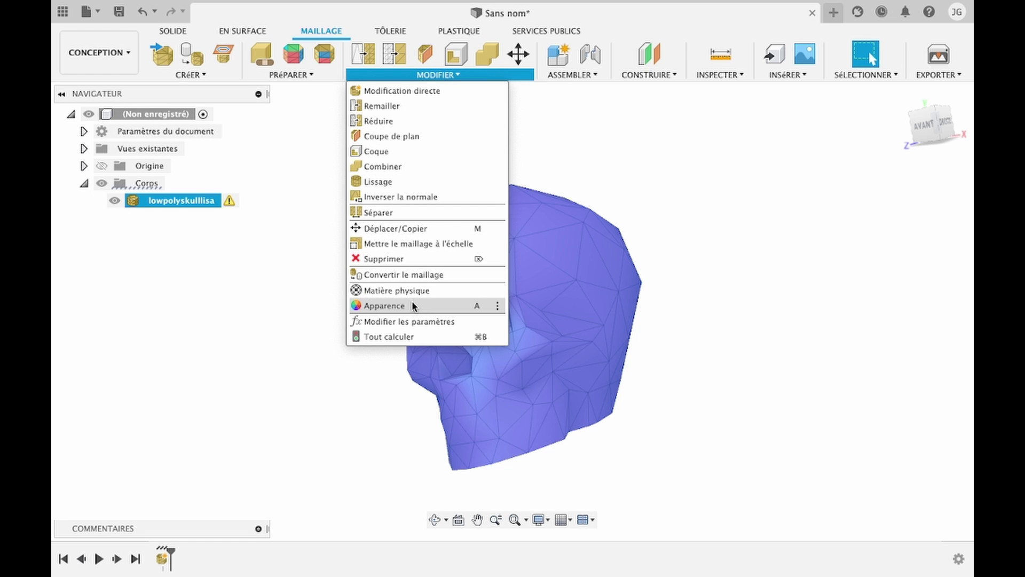
{"action": "left_click", "coordinate": [408, 275]}
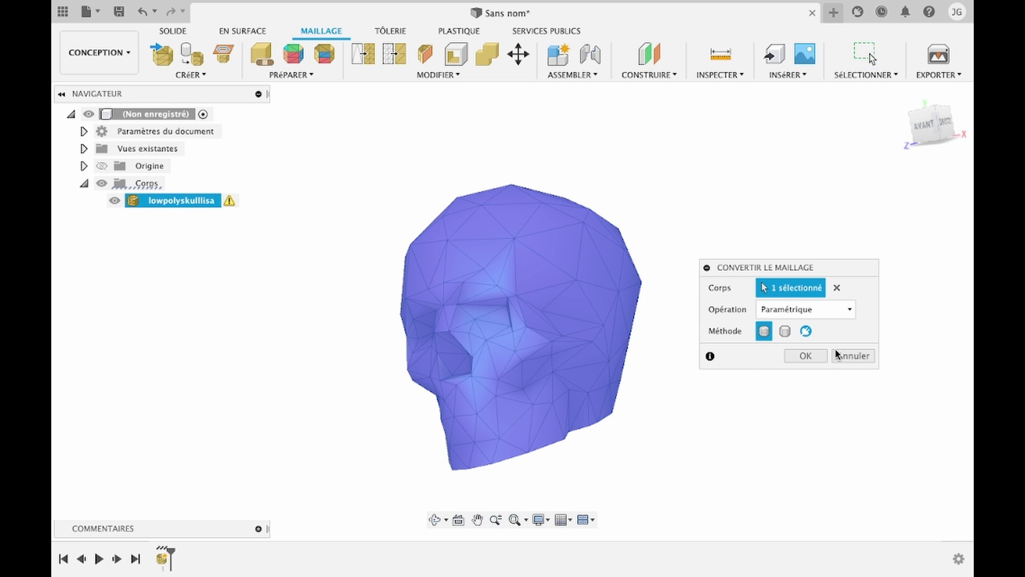
{"action": "left_click", "coordinate": [821, 357]}
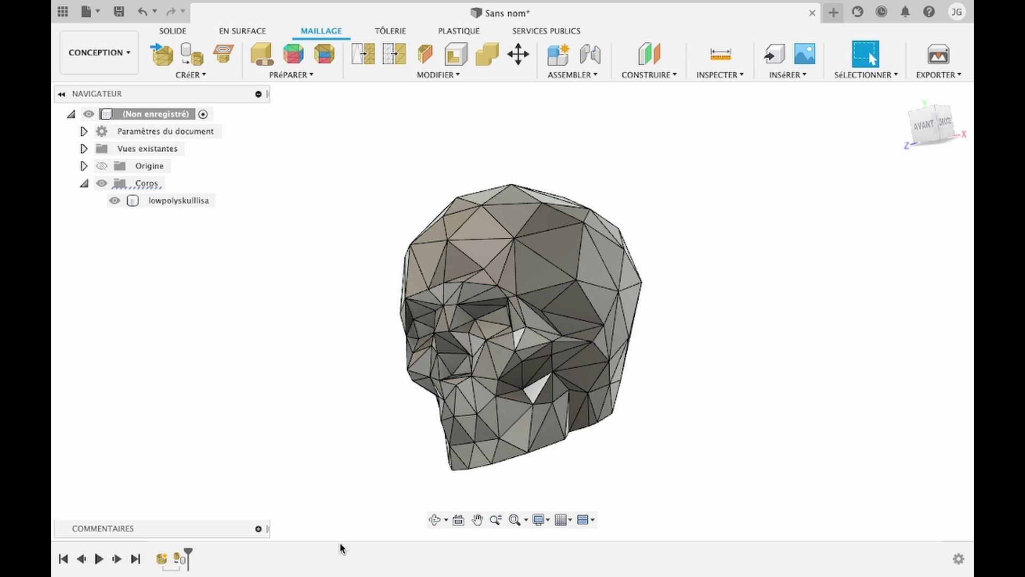
Orbit to a frontal view of the skull and return to the Solid tools.
{"action": "left_click", "coordinate": [434, 519]}
{"action": "left_click_drag", "start_coordinate": [470, 407], "coordinate": [527, 339]}
{"action": "key", "text": "Escape"}
{"action": "left_click", "coordinate": [527, 340]}
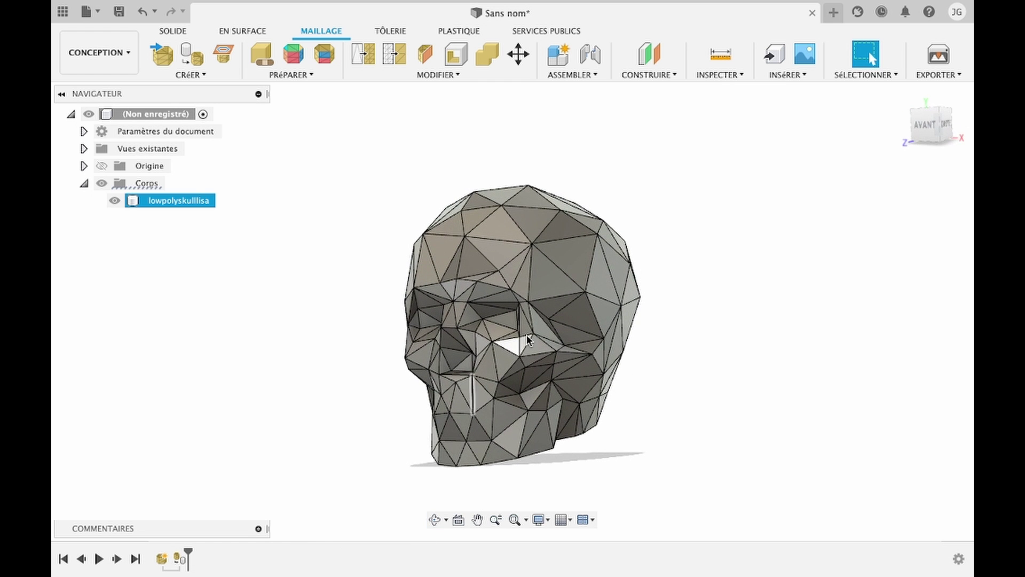
{"action": "left_click", "coordinate": [328, 270]}
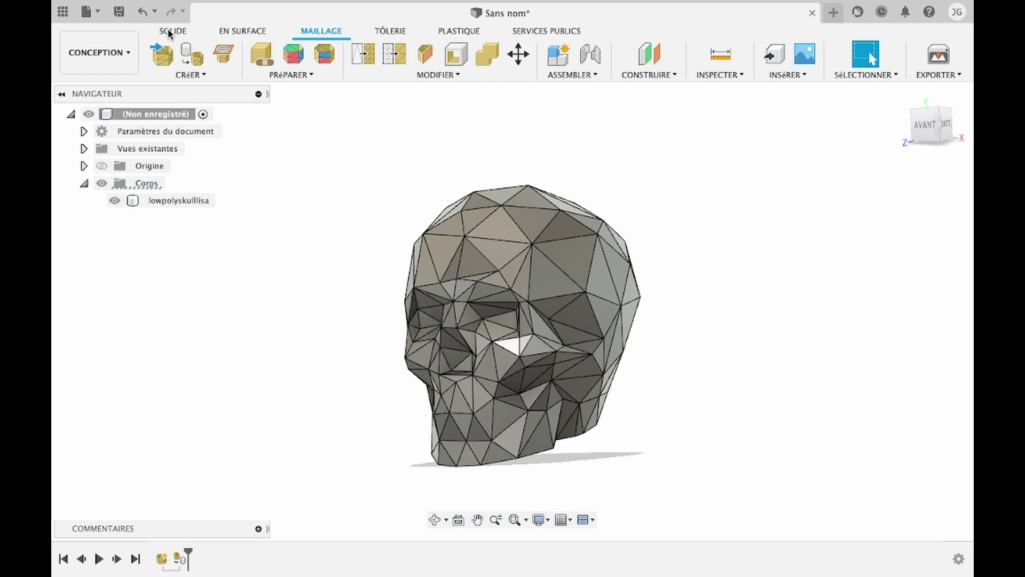
{"action": "left_click", "coordinate": [168, 33]}
Start a new sketch on the origin plane behind the skull.
{"action": "left_click", "coordinate": [161, 54]}
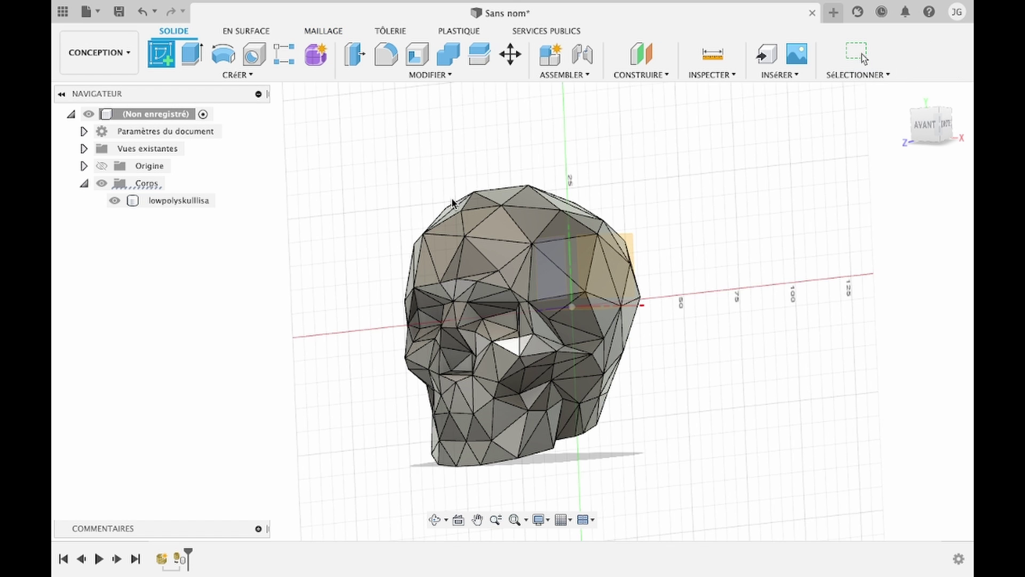
{"action": "left_click", "coordinate": [434, 519]}
{"action": "mouse_move", "coordinate": [470, 428]}
{"action": "left_mouse_down"}
{"action": "mouse_move", "coordinate": [514, 396]}
{"action": "mouse_move", "coordinate": [426, 353]}
{"action": "left_mouse_up"}
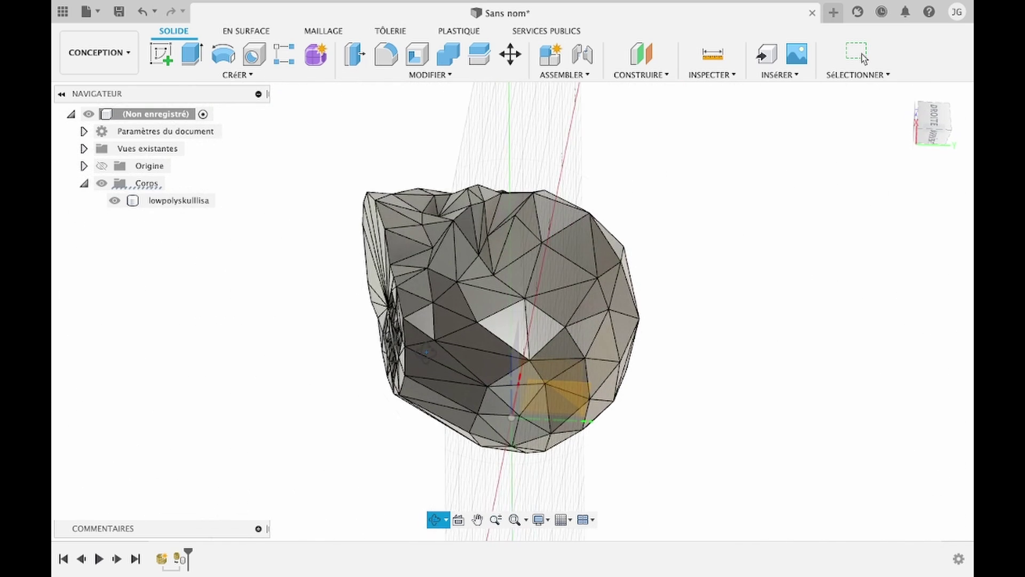
{"action": "key", "text": "Escape"}
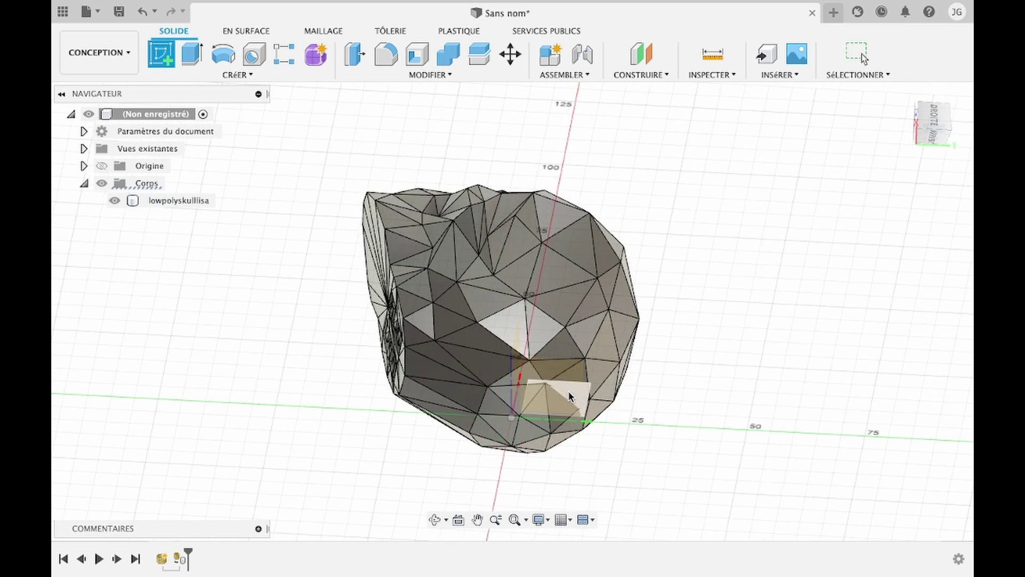
{"action": "left_click", "coordinate": [569, 393]}
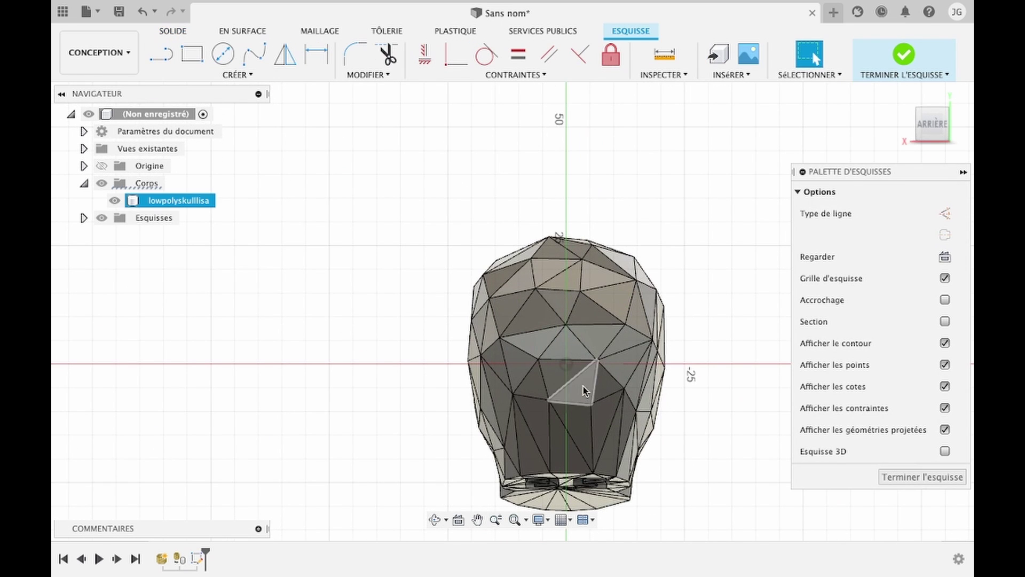
Draw a 57.103 × 65.759 mm rectangle framing the skull's front outline.
{"action": "key", "text": "r"}
{"action": "middle_click_drag", "start_coordinate": [491, 228], "coordinate": [457, 188]}
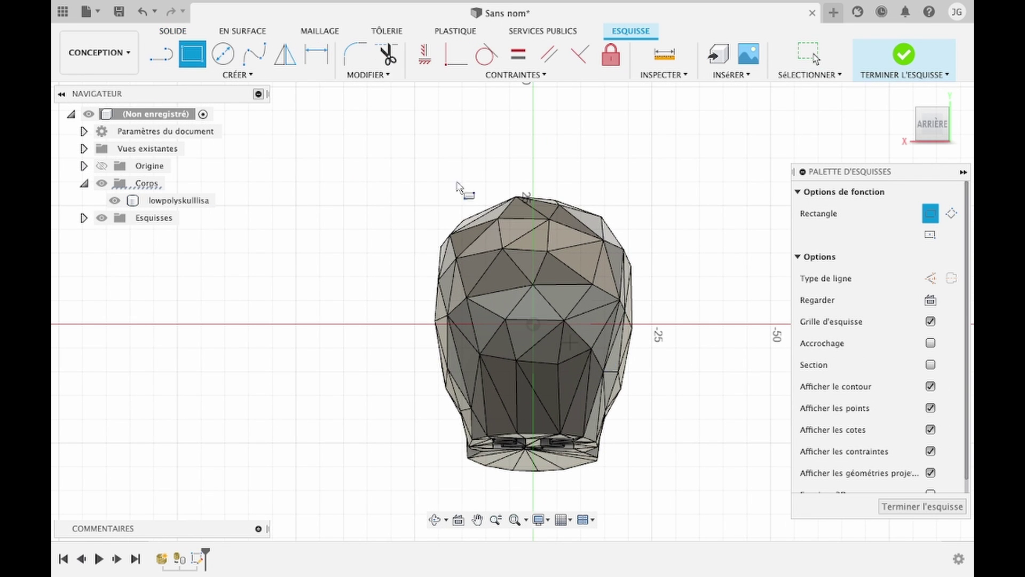
{"action": "left_click", "coordinate": [392, 179]}
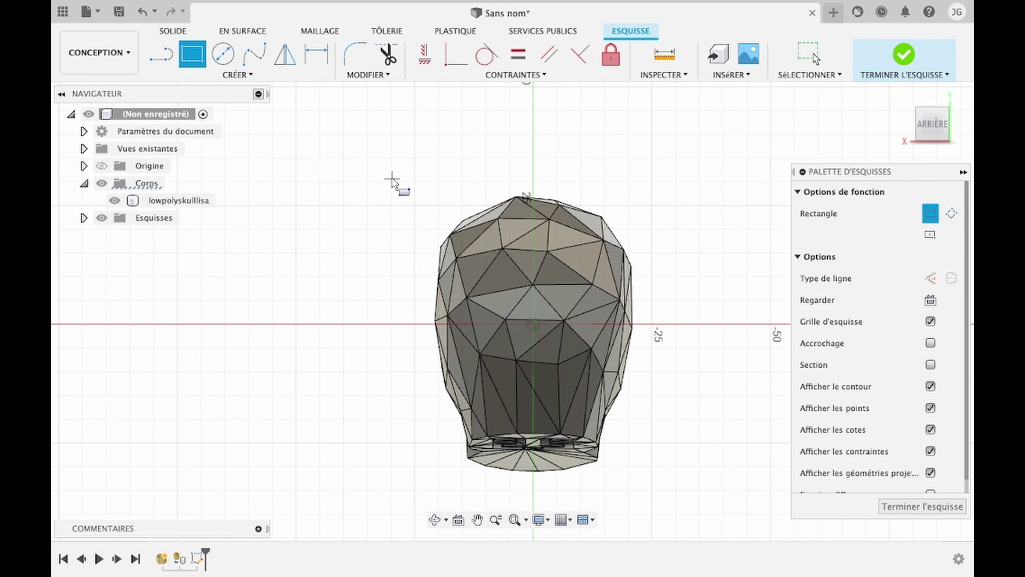
{"action": "left_click", "coordinate": [663, 491]}
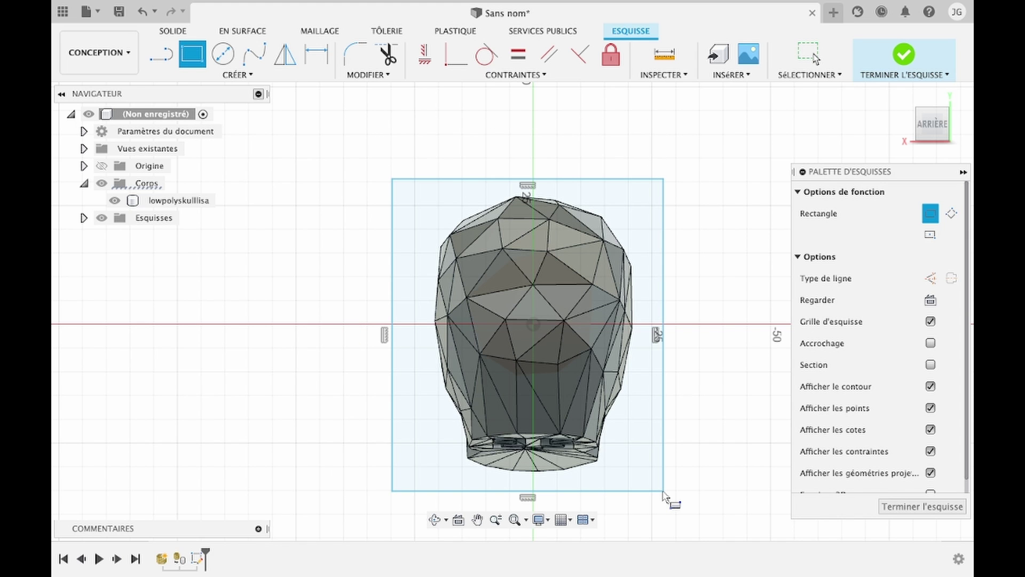
{"action": "key", "text": "Escape"}
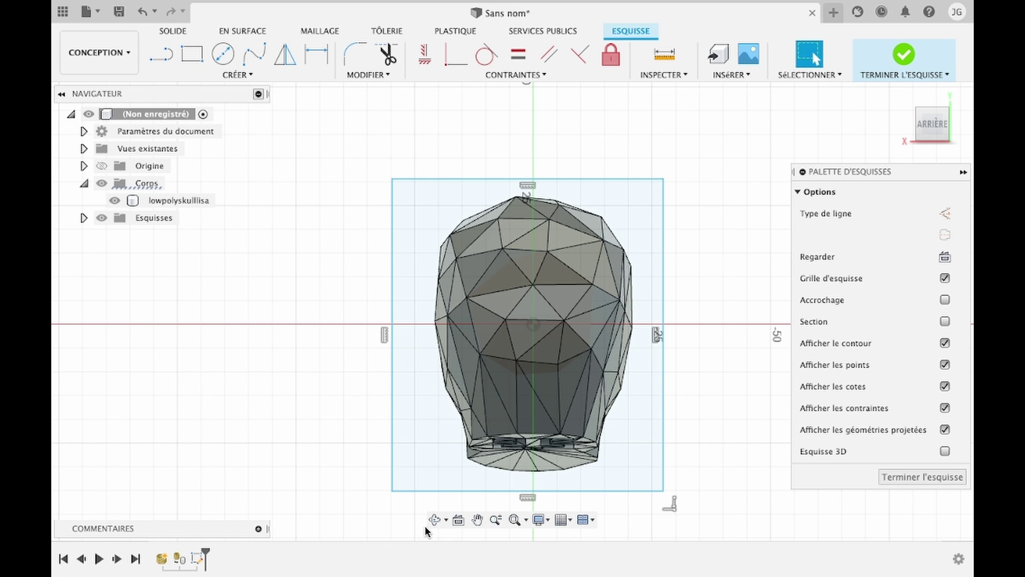
Orbit to a side view and select the rectangle profile.
{"action": "left_click", "coordinate": [434, 519]}
{"action": "left_click_drag", "start_coordinate": [587, 396], "coordinate": [498, 378]}
{"action": "key", "text": "Escape"}
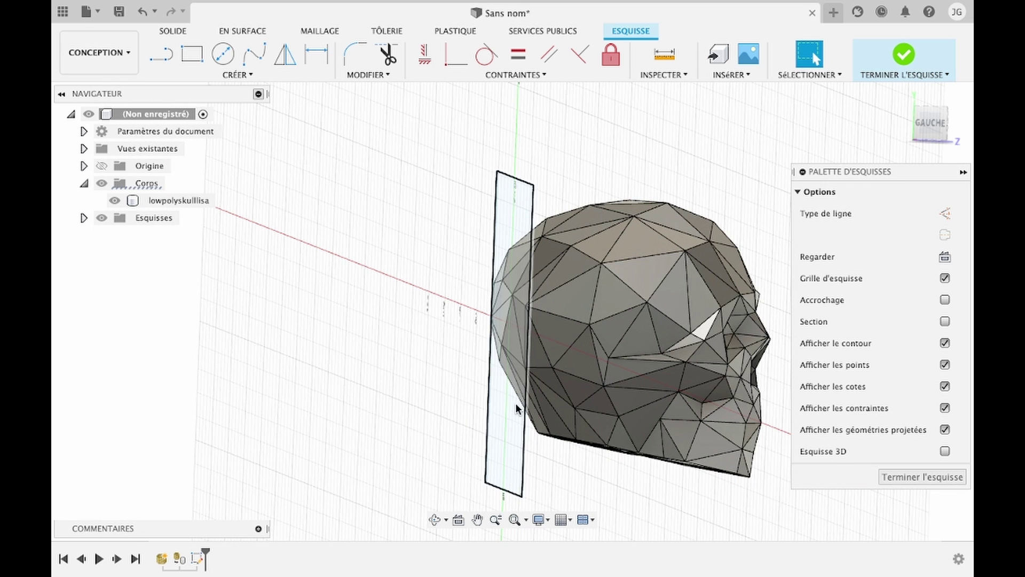
{"action": "left_click", "coordinate": [517, 409]}
Extrude the rectangle 60 mm as a new body, Corps2, enclosing the skull.
{"action": "key", "text": "e"}
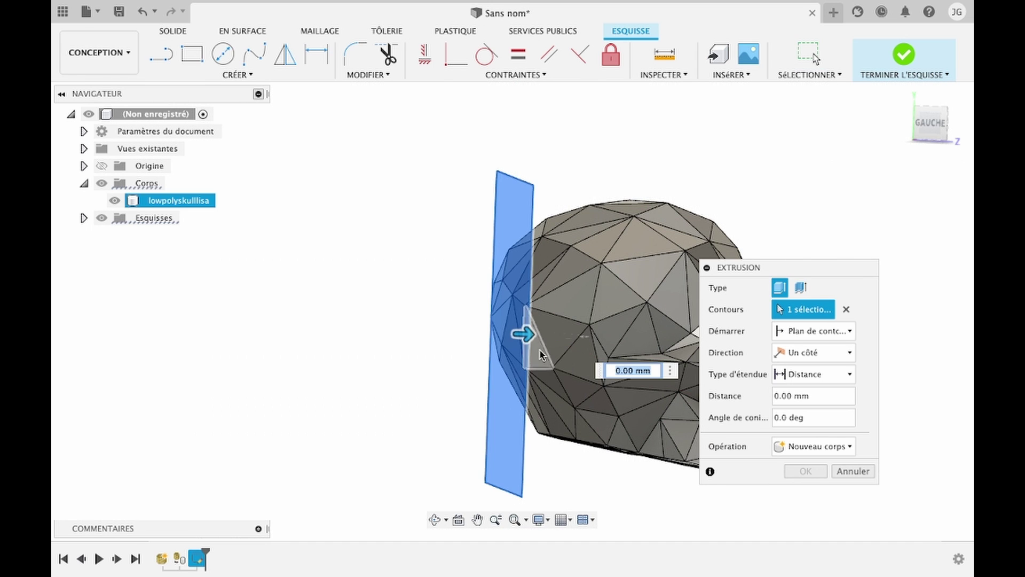
{"action": "left_click_drag", "start_coordinate": [702, 314], "coordinate": [801, 327]}
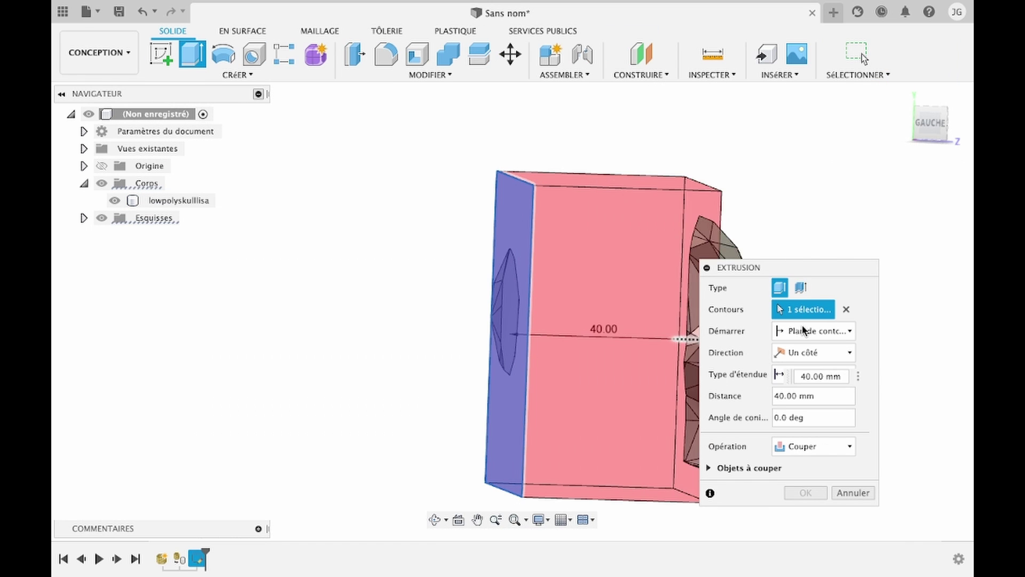
{"action": "type", "text": "60"}
{"action": "left_click", "coordinate": [816, 448]}
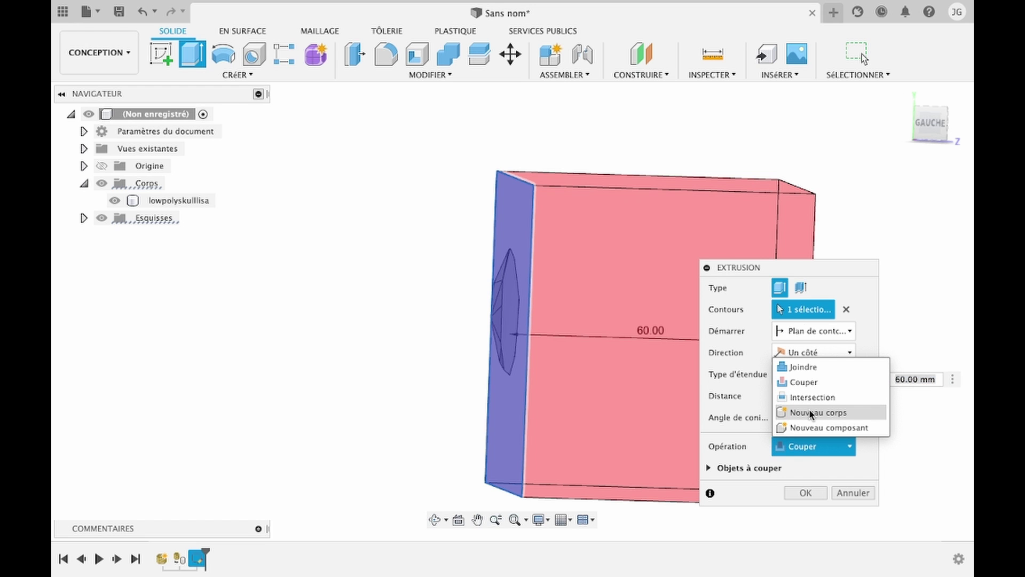
{"action": "left_click", "coordinate": [811, 414]}
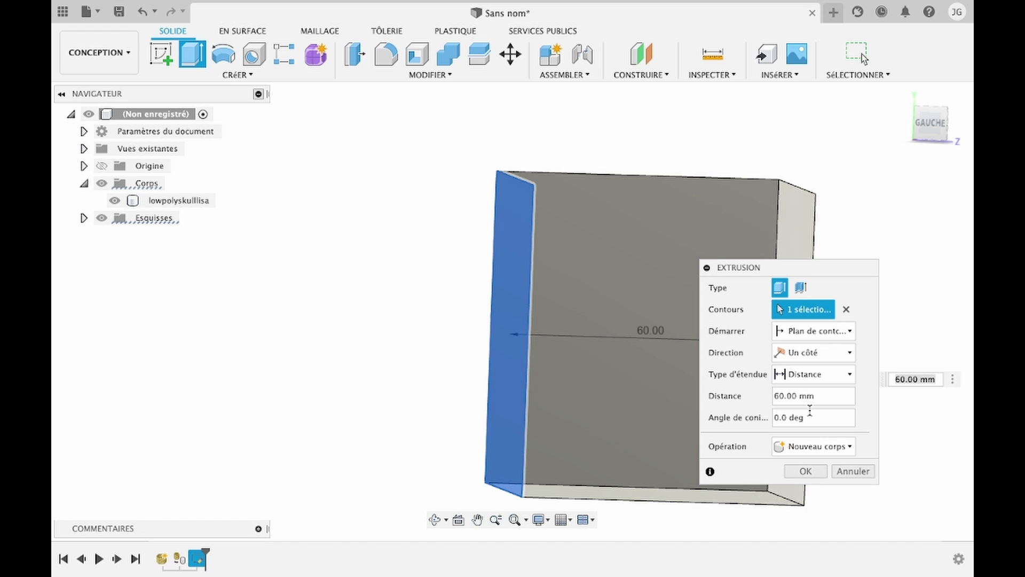
{"action": "left_click", "coordinate": [806, 471]}
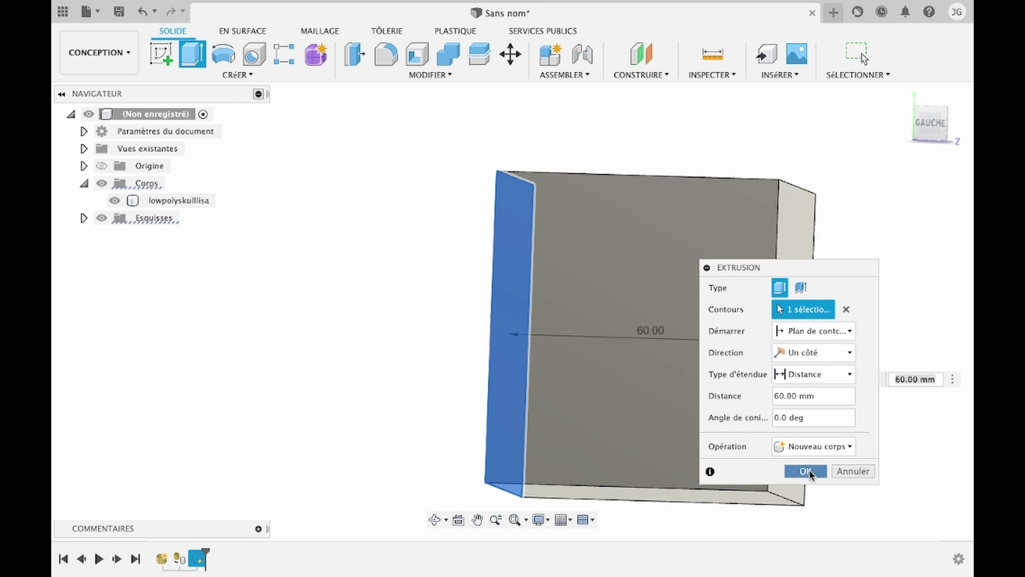
{"action": "left_click", "coordinate": [435, 520]}
{"action": "left_click_drag", "start_coordinate": [507, 404], "coordinate": [559, 394]}
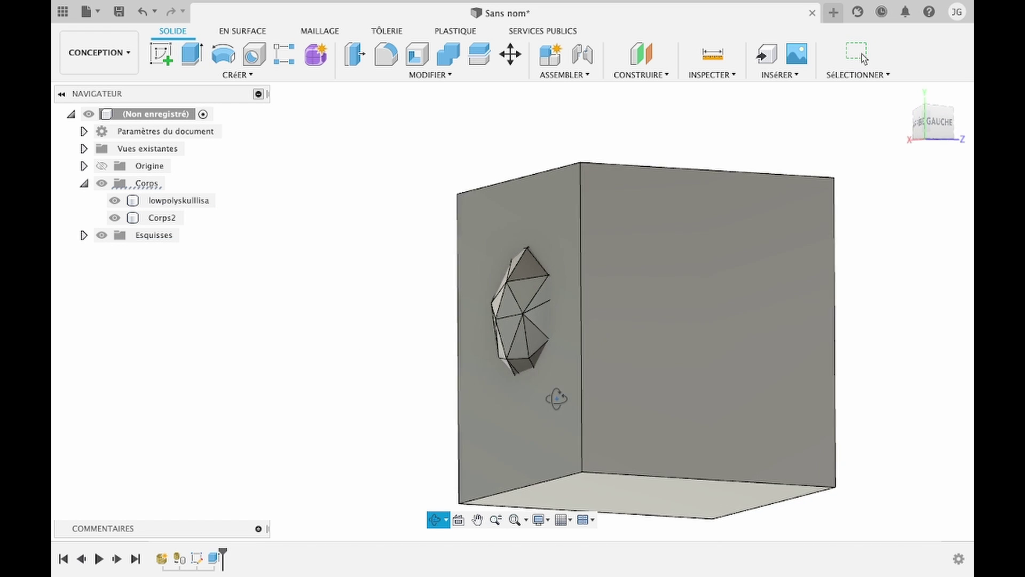
Extrude the block's left face 15 mm as a separate new body, Corps3.
{"action": "key", "text": "Escape"}
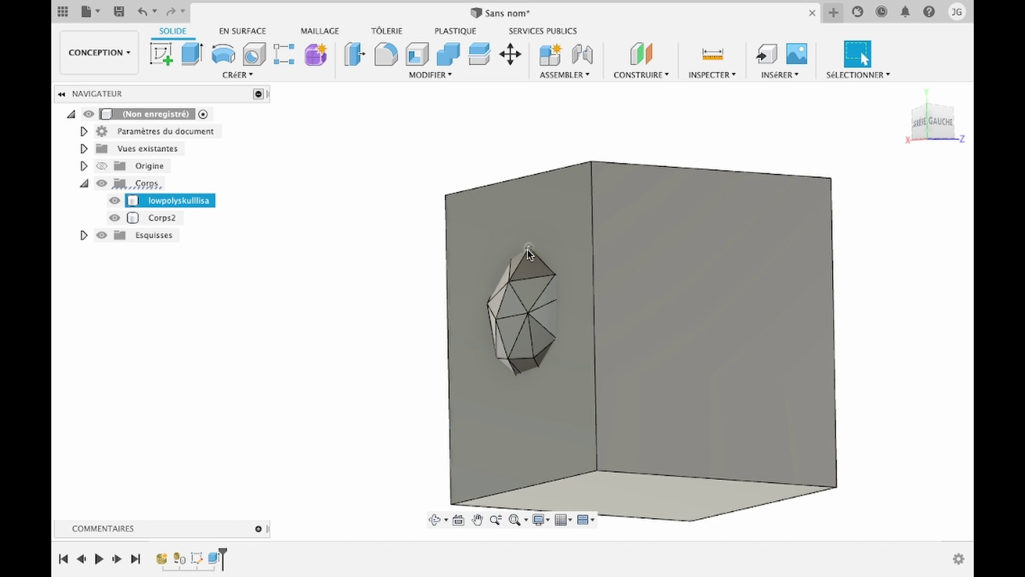
{"action": "left_click", "coordinate": [556, 235]}
{"action": "key", "text": "e"}
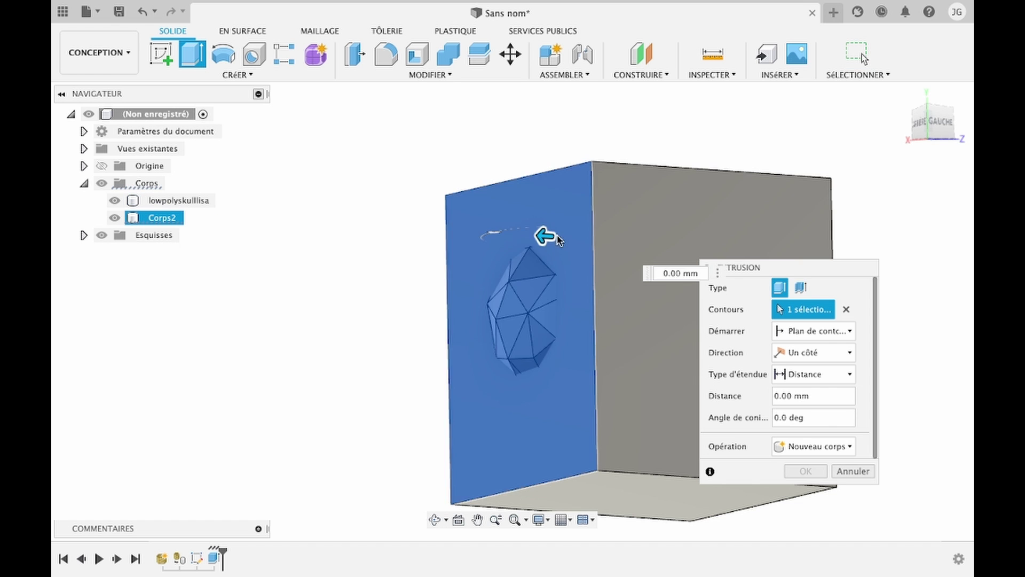
{"action": "left_click_drag", "start_coordinate": [484, 240], "coordinate": [483, 237]}
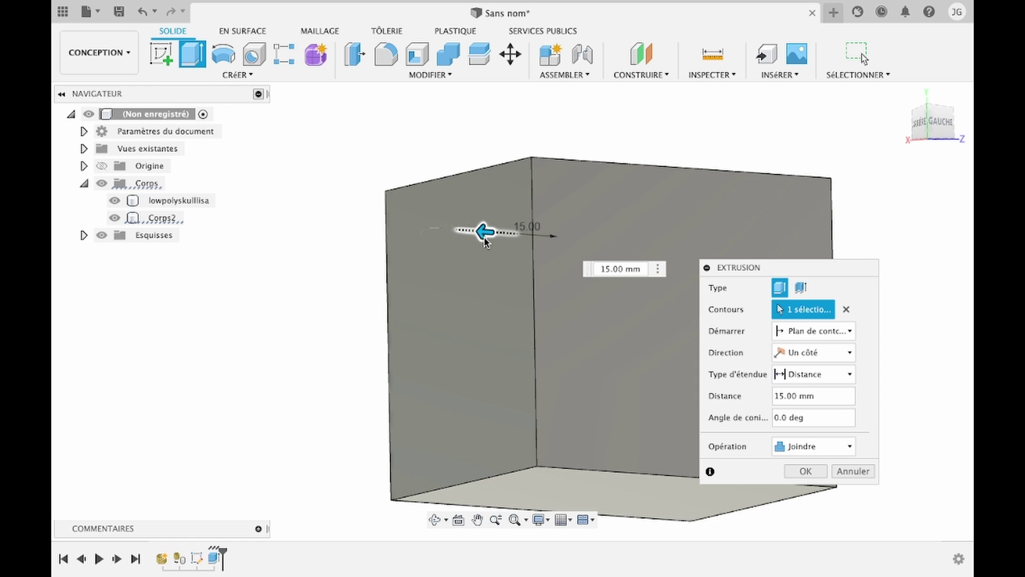
{"action": "left_click", "coordinate": [836, 448]}
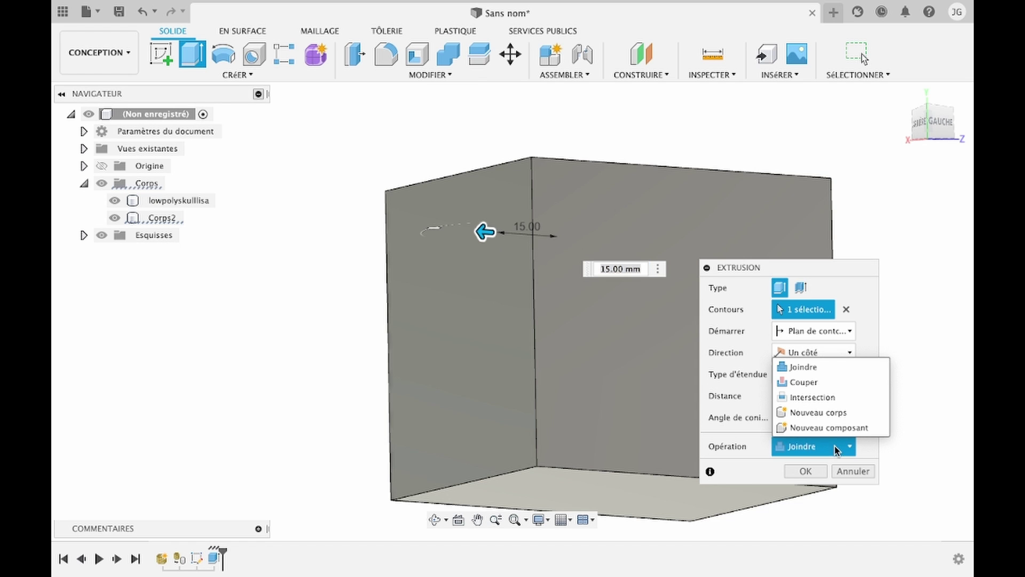
{"action": "left_click", "coordinate": [823, 412]}
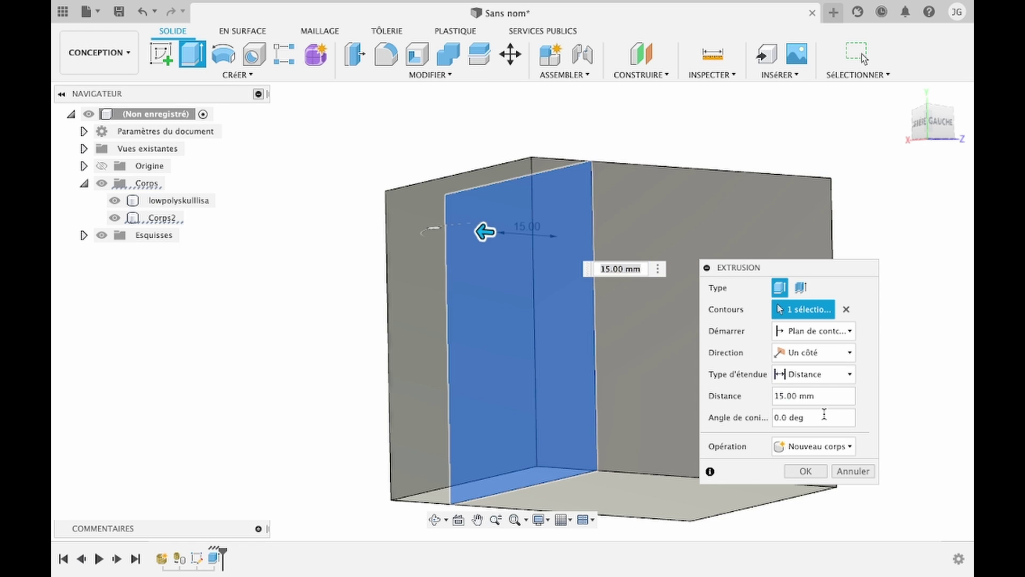
{"action": "left_click", "coordinate": [805, 470]}
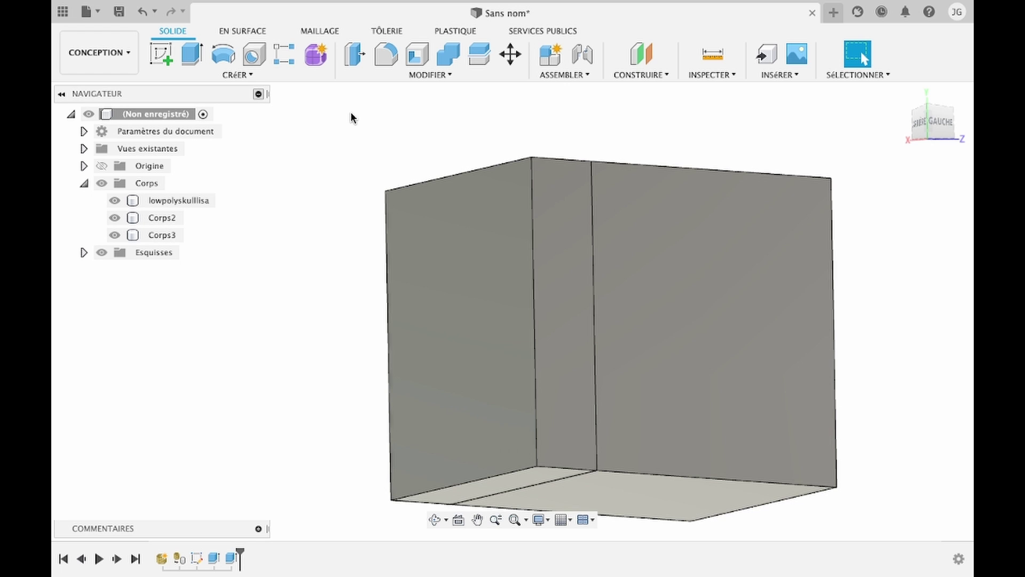
Combine Corps3 into target Corps2 using the Joindre operation.
{"action": "left_click", "coordinate": [448, 53]}
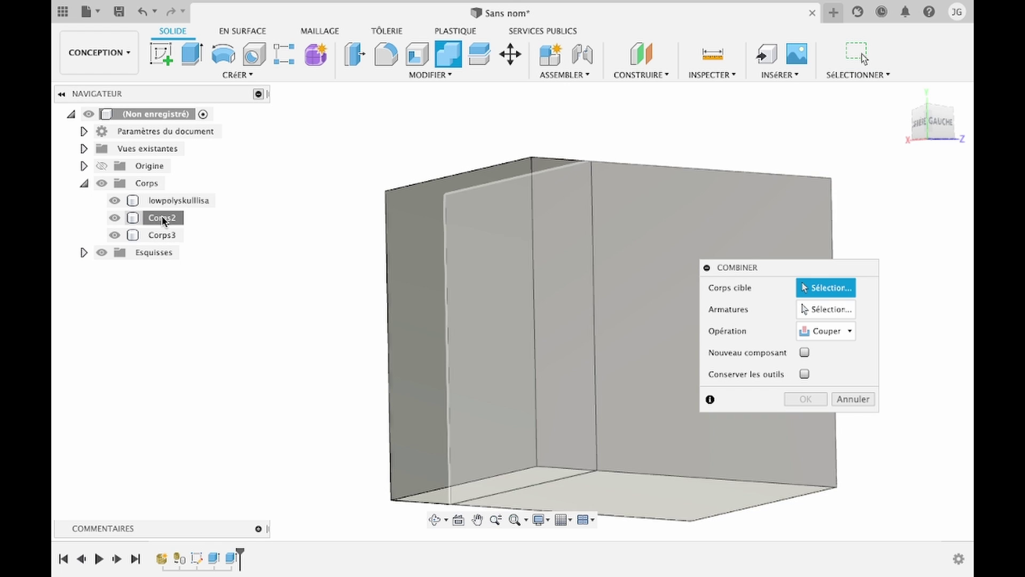
{"action": "left_click", "coordinate": [162, 219]}
{"action": "left_click", "coordinate": [160, 235]}
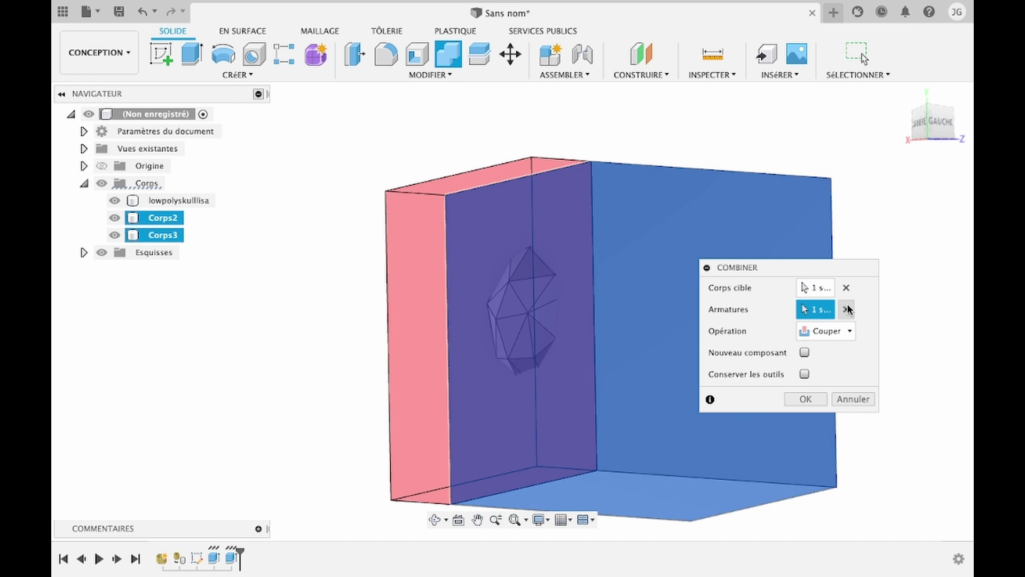
{"action": "left_click", "coordinate": [830, 332]}
{"action": "left_click", "coordinate": [830, 347]}
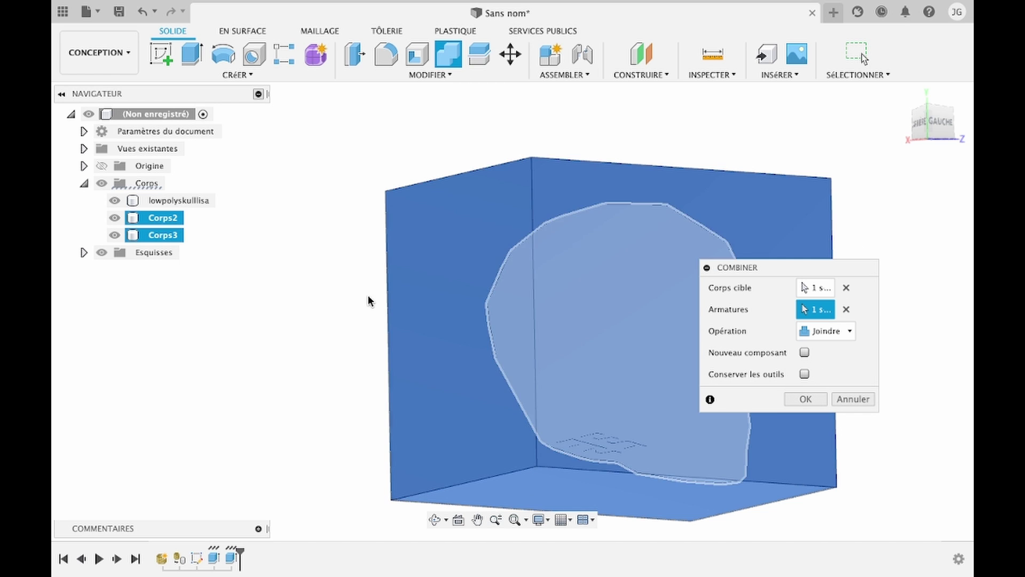
{"action": "left_click", "coordinate": [826, 400]}
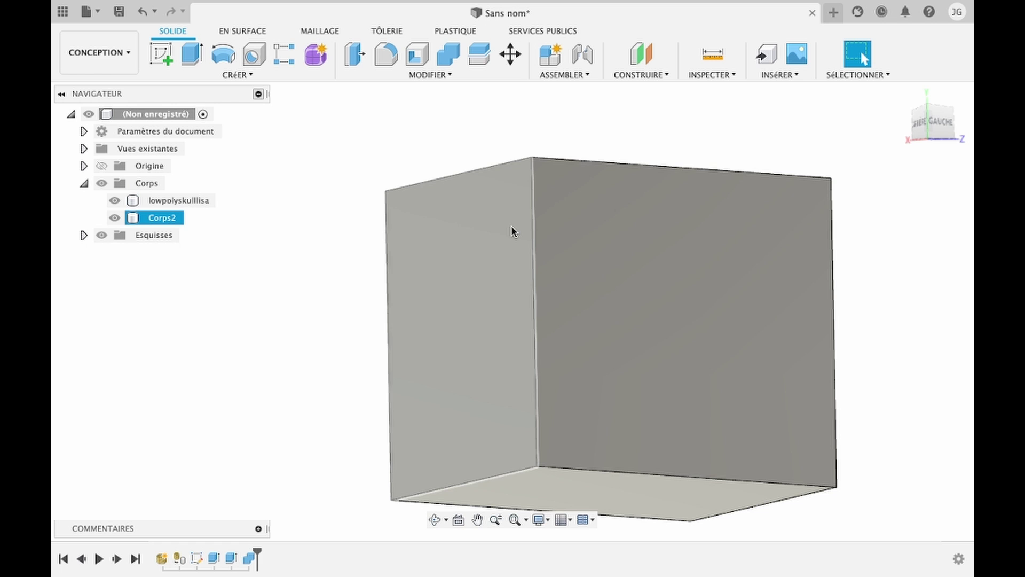
Combine with Couper to cut the lowpolyskulllisa body out of Corps2.
{"action": "left_click", "coordinate": [447, 51]}
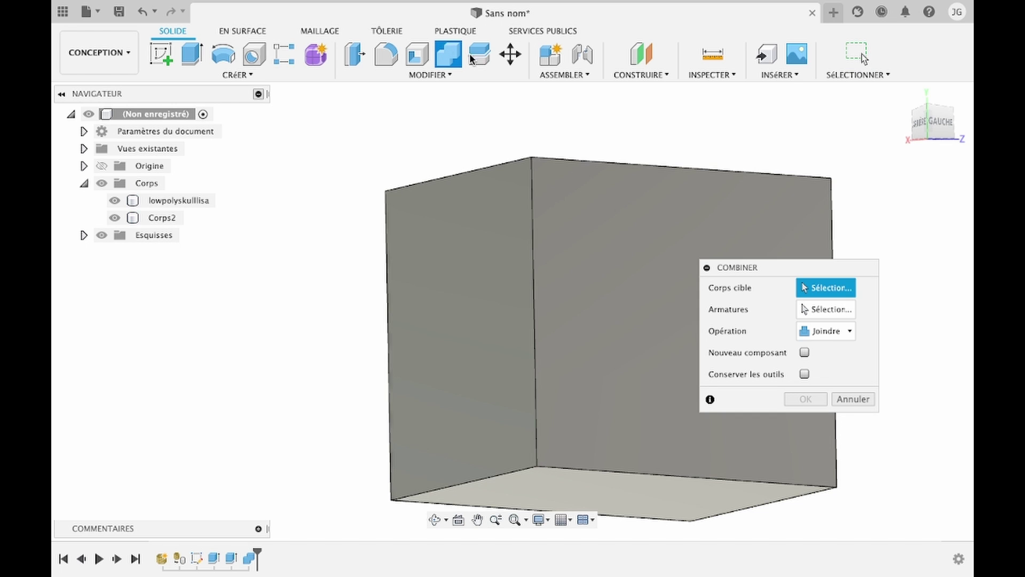
{"action": "left_click", "coordinate": [611, 264]}
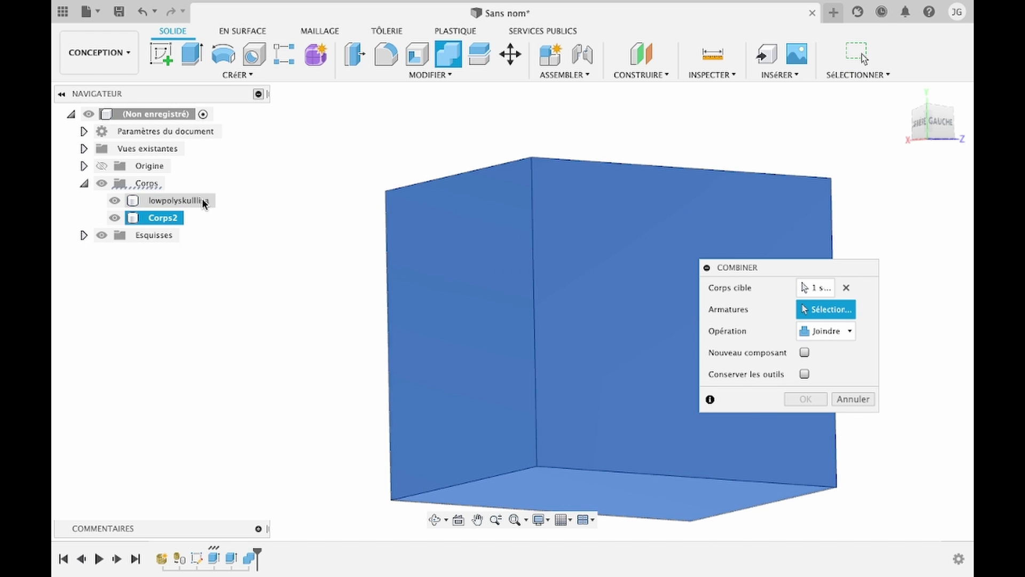
{"action": "left_click", "coordinate": [200, 199]}
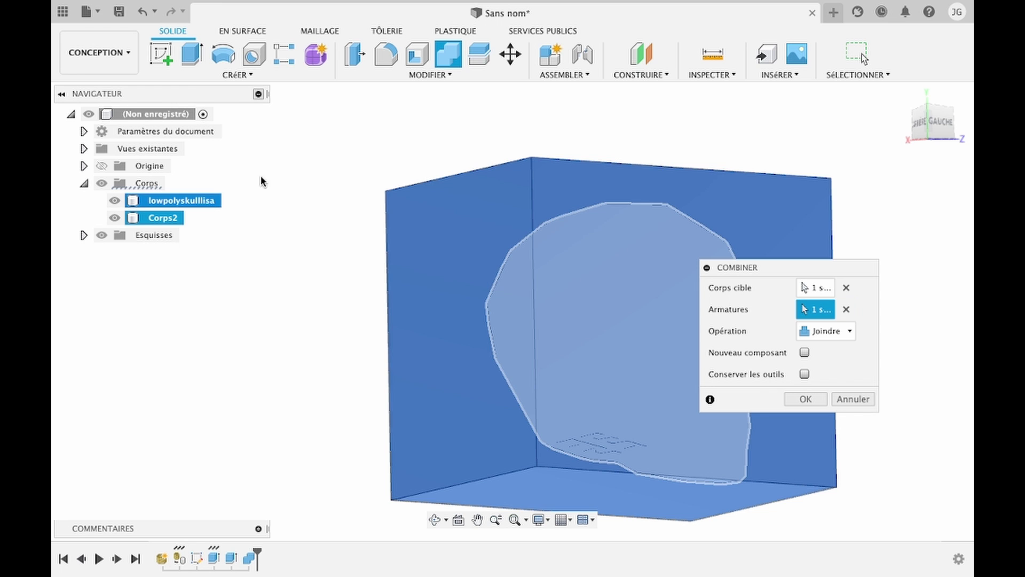
{"action": "left_click", "coordinate": [828, 332]}
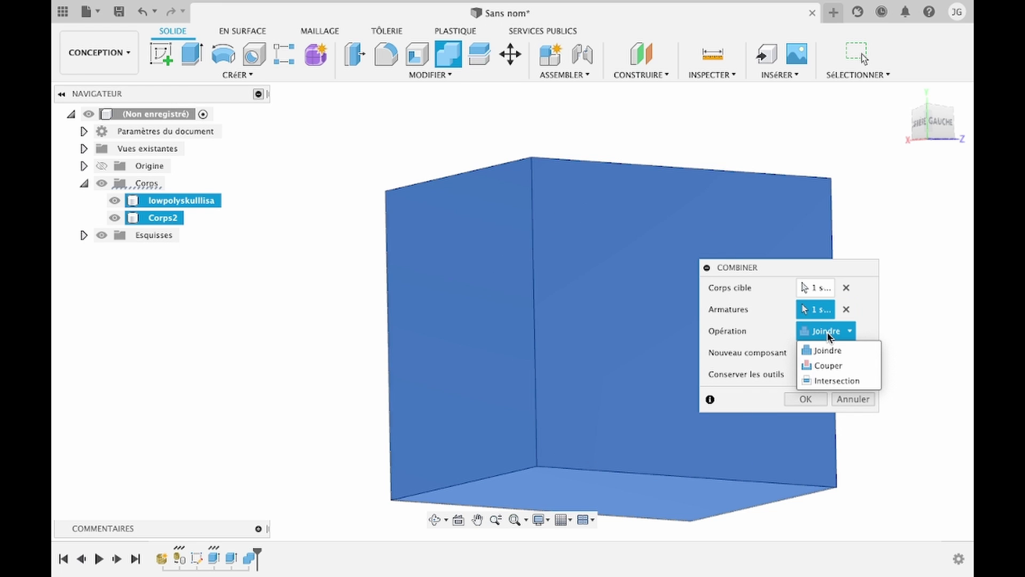
{"action": "left_click", "coordinate": [830, 366]}
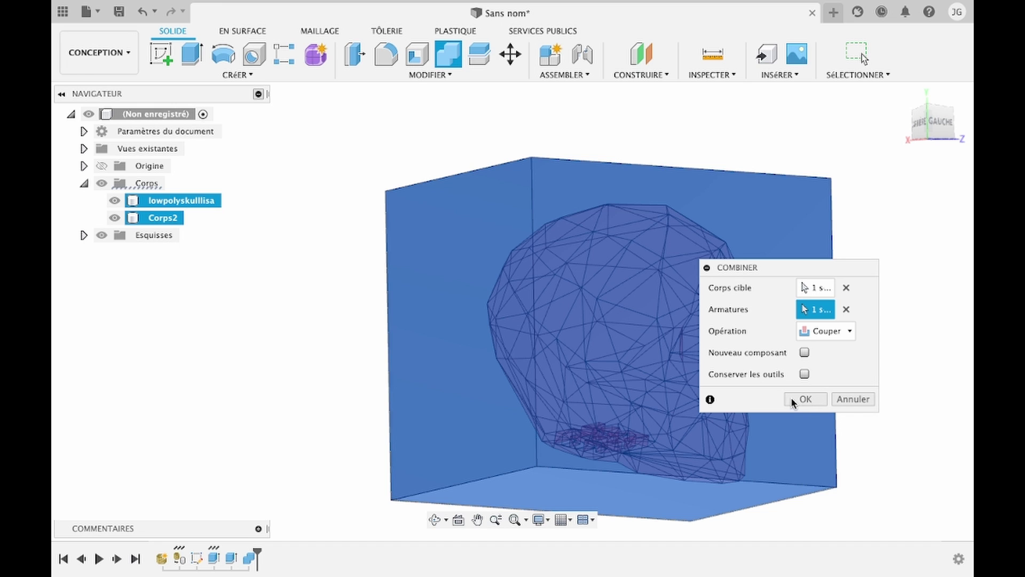
{"action": "left_click", "coordinate": [806, 399]}
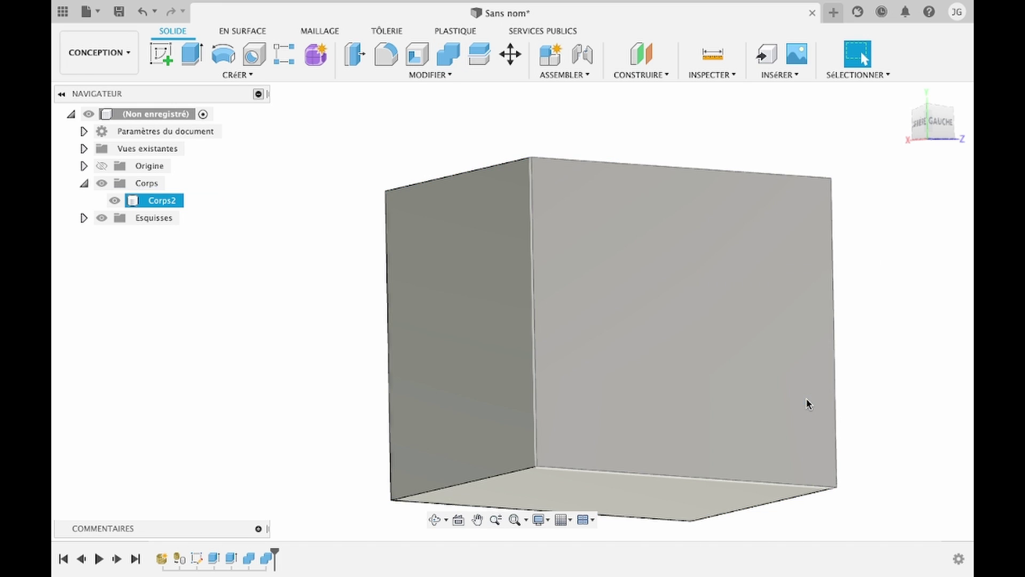
{"action": "left_click", "coordinate": [434, 520]}
Orbit to a near-back view and start a sketch on the block's face.
{"action": "mouse_move", "coordinate": [483, 398]}
{"action": "left_mouse_down"}
{"action": "mouse_move", "coordinate": [567, 402]}
{"action": "mouse_move", "coordinate": [556, 421]}
{"action": "mouse_move", "coordinate": [560, 403]}
{"action": "mouse_move", "coordinate": [560, 412]}
{"action": "left_mouse_up"}
{"action": "key", "text": "Escape"}
{"action": "left_click", "coordinate": [561, 416]}
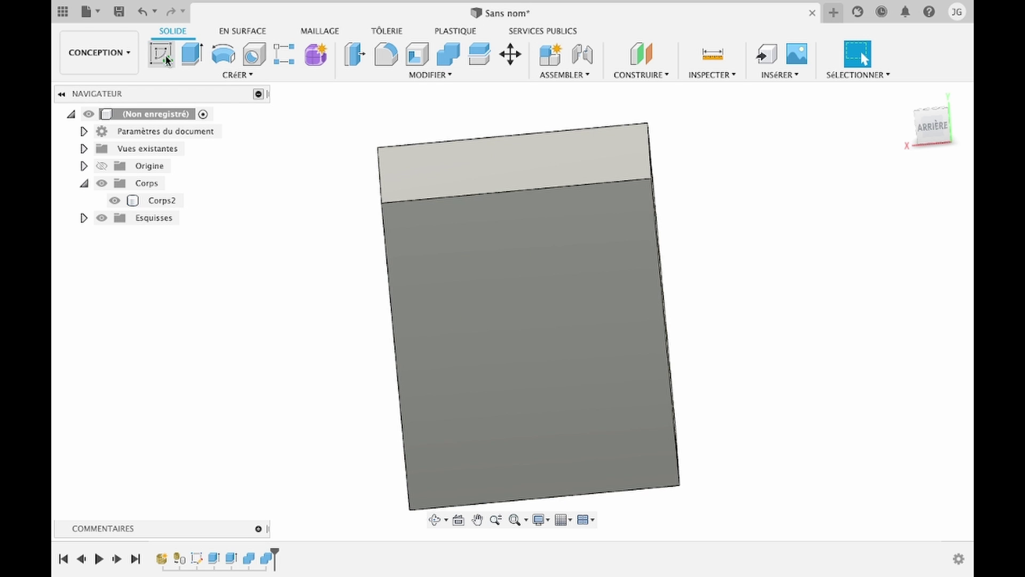
{"action": "left_click", "coordinate": [163, 54]}
{"action": "left_click", "coordinate": [598, 218]}
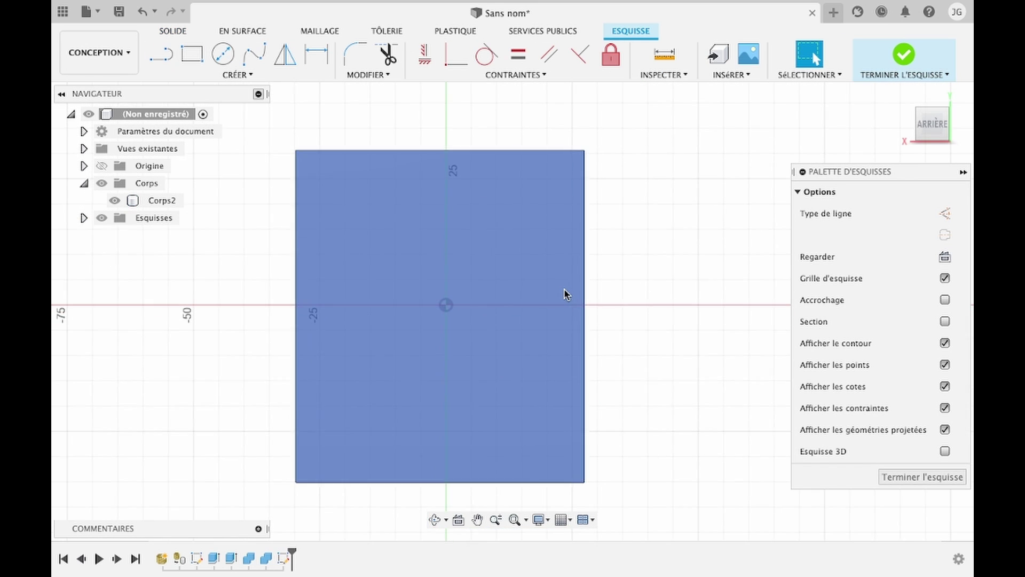
Draw a 65.759 mm vertical centre line, finish the sketch, and view the block in perspective.
{"action": "left_click", "coordinate": [160, 54]}
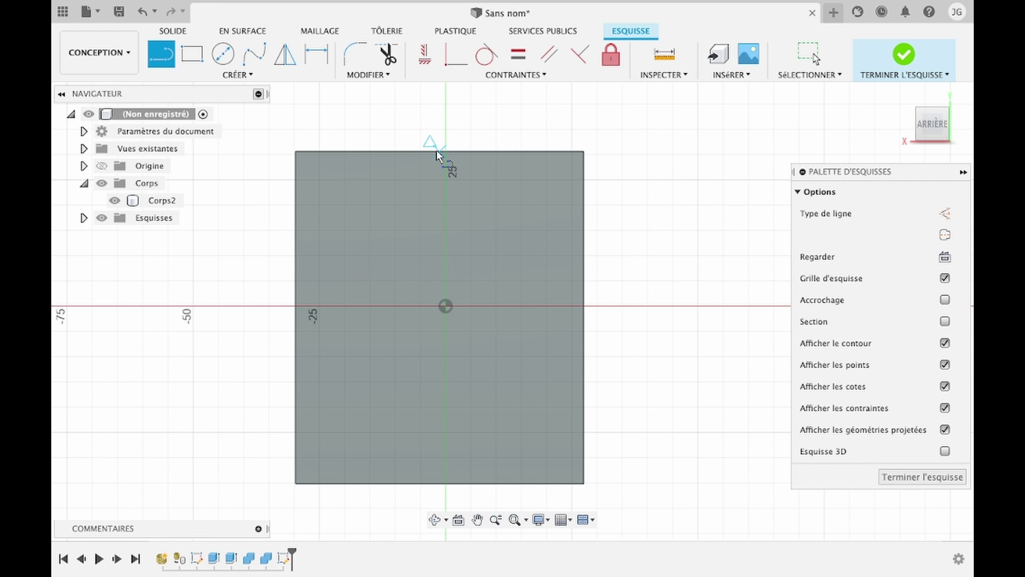
{"action": "left_click", "coordinate": [437, 149]}
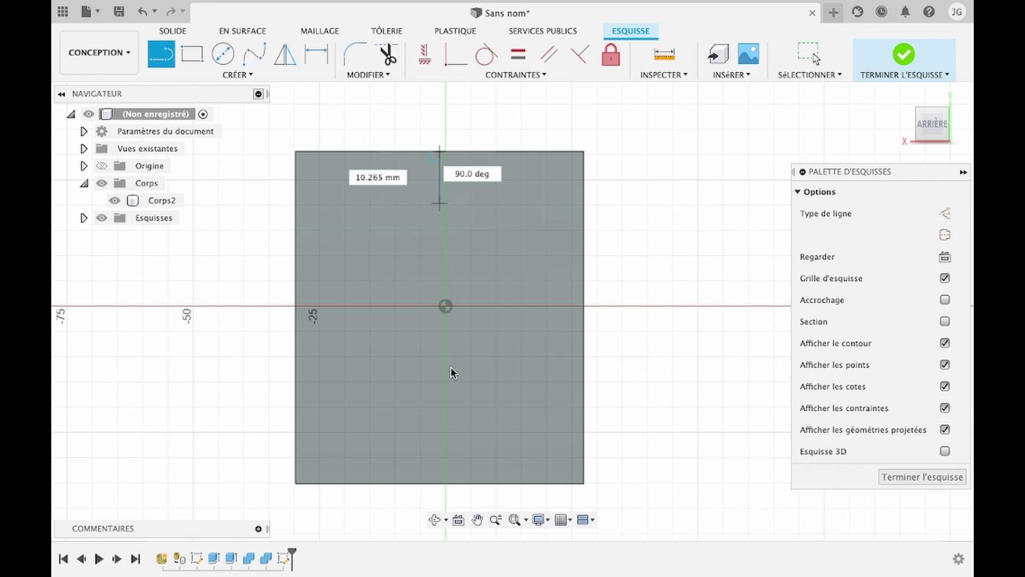
{"action": "left_click", "coordinate": [440, 481]}
{"action": "key", "text": "Escape"}
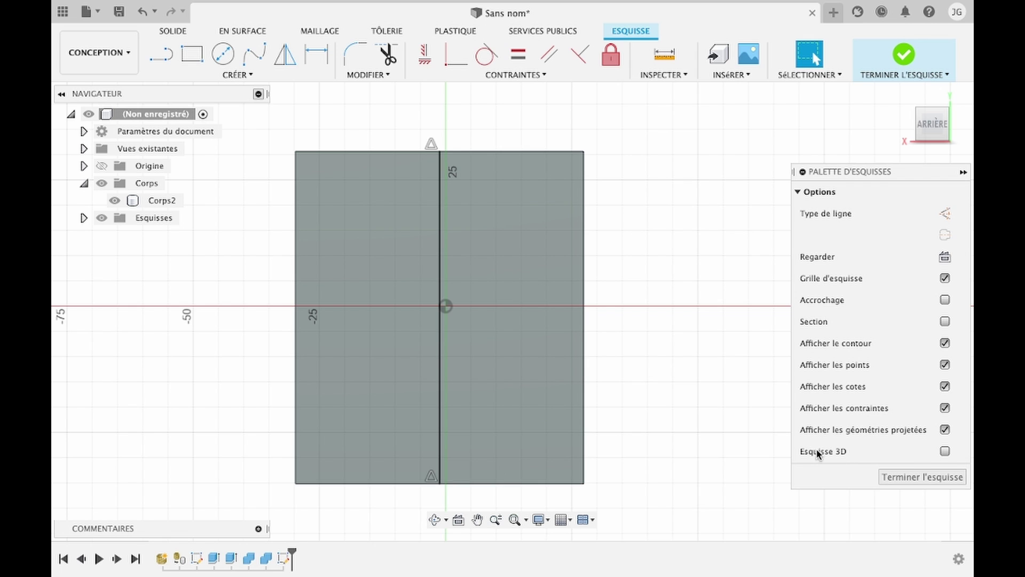
{"action": "left_click", "coordinate": [919, 477]}
{"action": "left_click", "coordinate": [434, 519]}
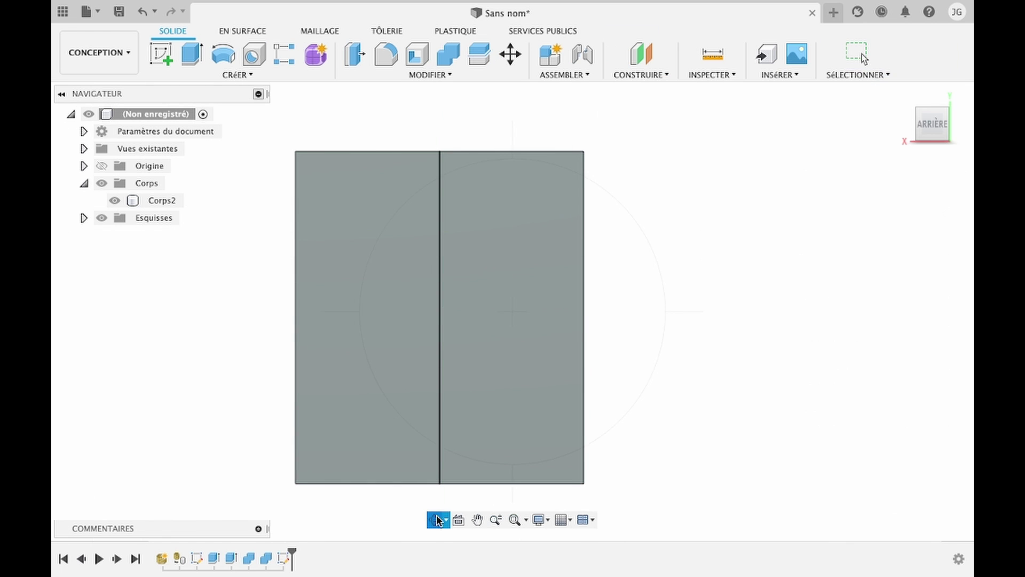
{"action": "left_click_drag", "start_coordinate": [608, 345], "coordinate": [572, 350]}
{"action": "key", "text": "Escape"}
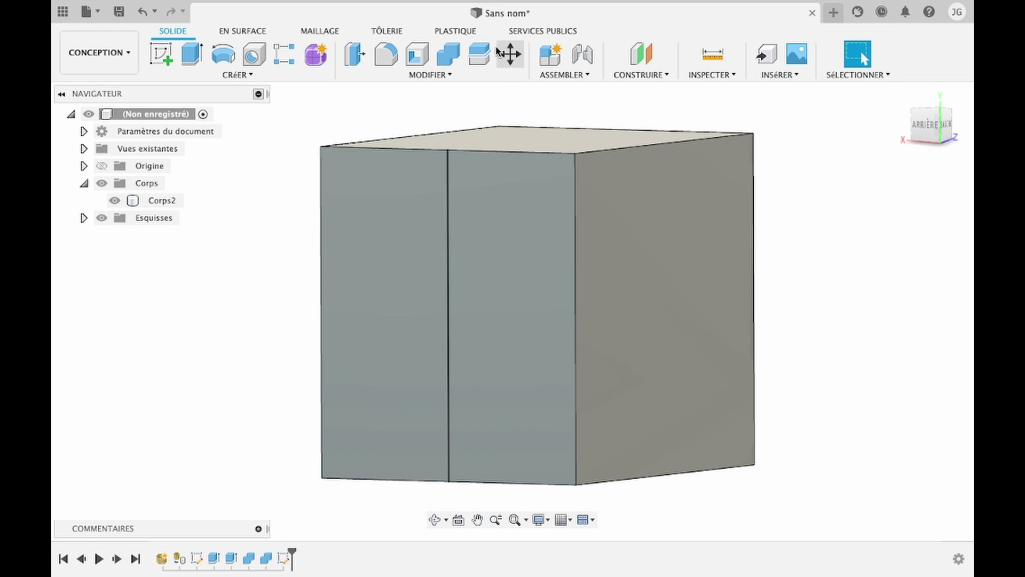
Split the block with the middle plane into two bodies, Corps2 and Corps4.
{"action": "left_click", "coordinate": [475, 54]}
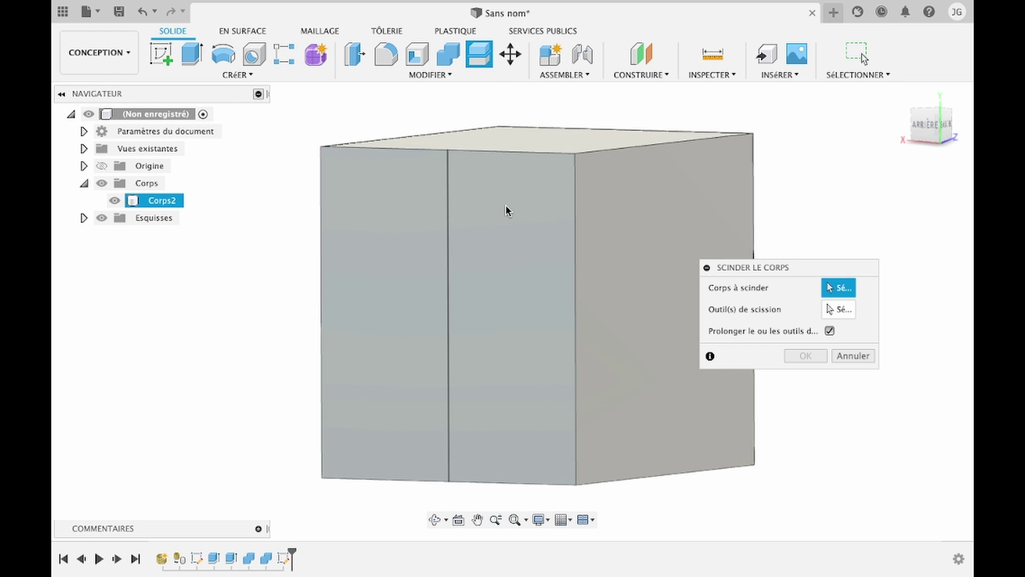
{"action": "left_click", "coordinate": [505, 204]}
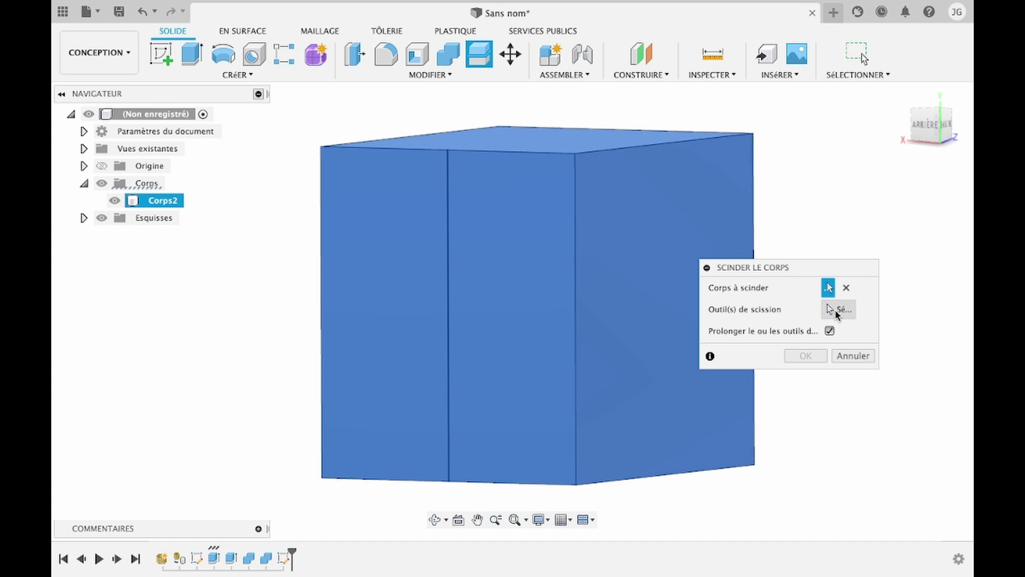
{"action": "left_click", "coordinate": [836, 314]}
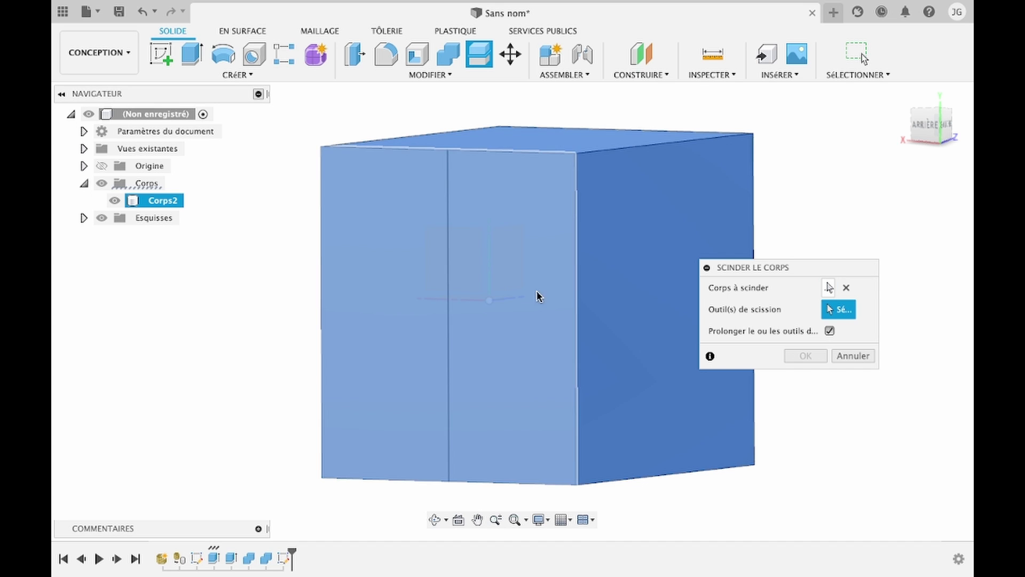
{"action": "left_click", "coordinate": [446, 274]}
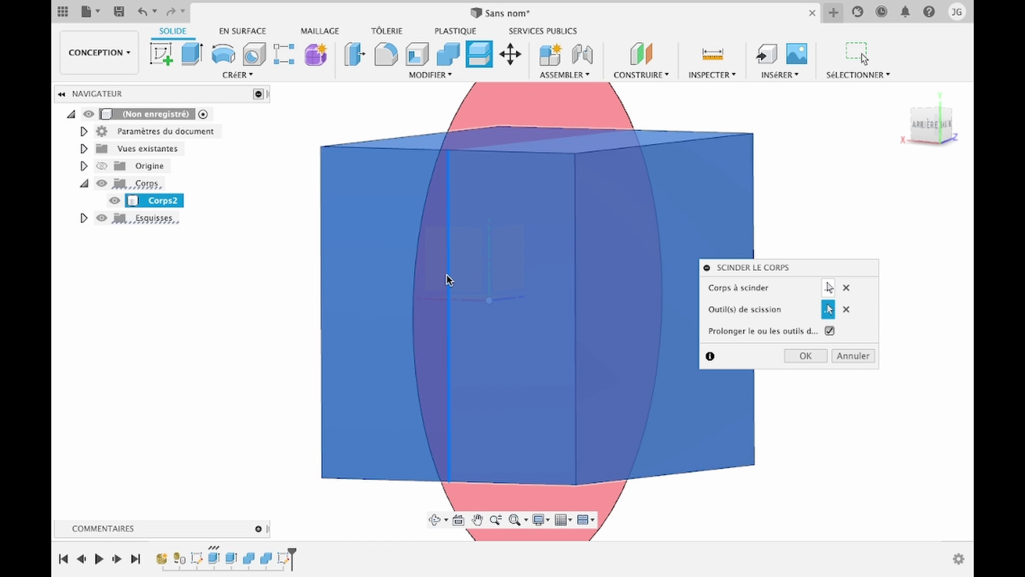
{"action": "left_click", "coordinate": [794, 354]}
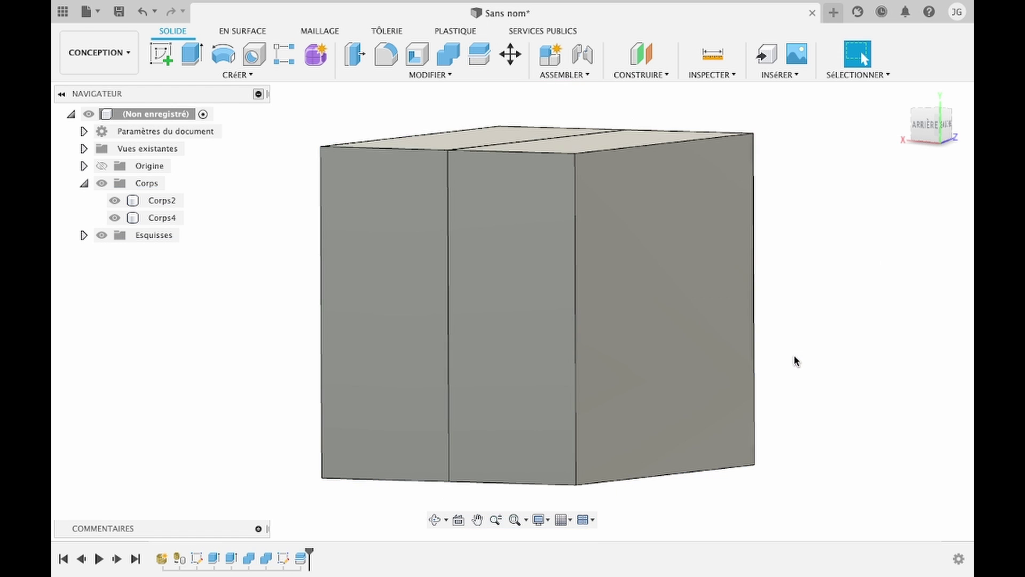
Trial-move Corps2 40 mm along X to inspect the skull cavity, then cancel the move.
{"action": "key", "text": "m"}
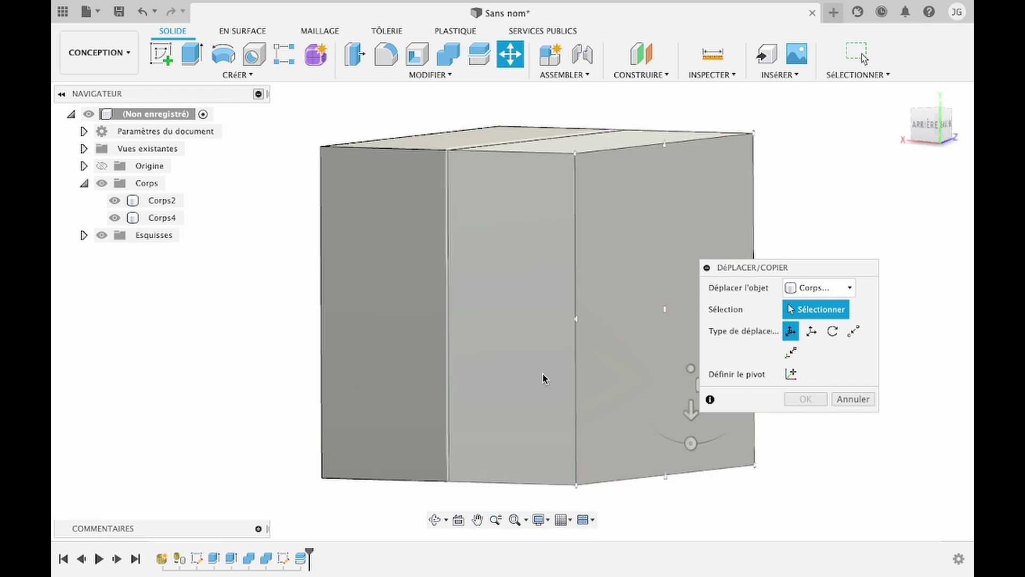
{"action": "left_click", "coordinate": [572, 376]}
{"action": "left_click_drag", "start_coordinate": [579, 374], "coordinate": [732, 395]}
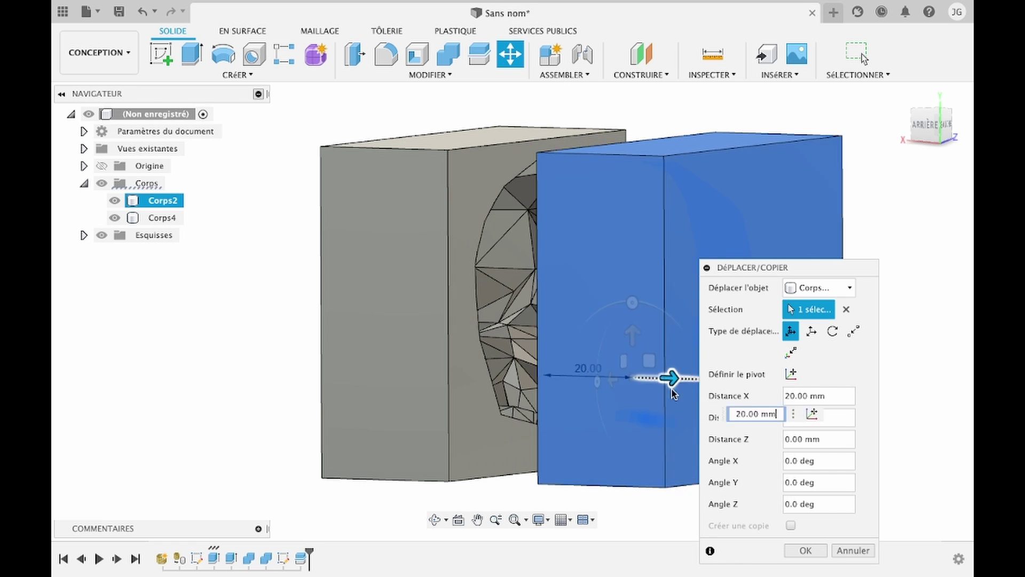
{"action": "type", "text": "40"}
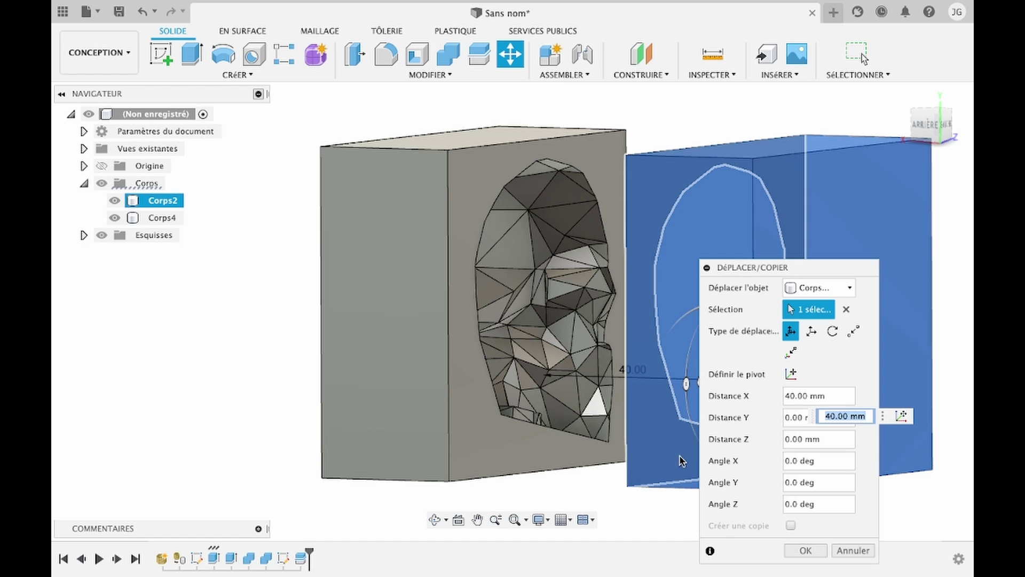
{"action": "left_click", "coordinate": [543, 140]}
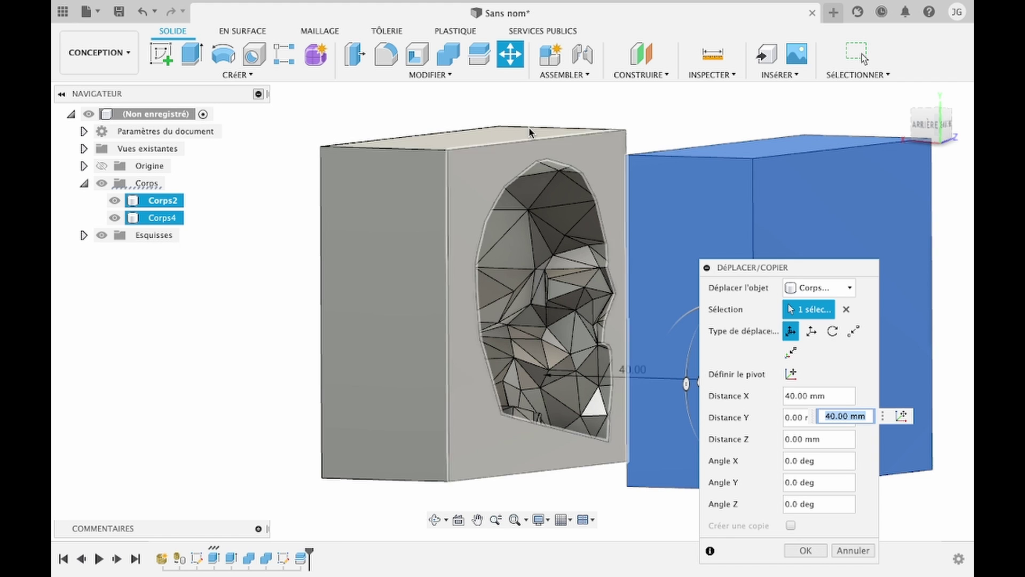
{"action": "left_click", "coordinate": [129, 203]}
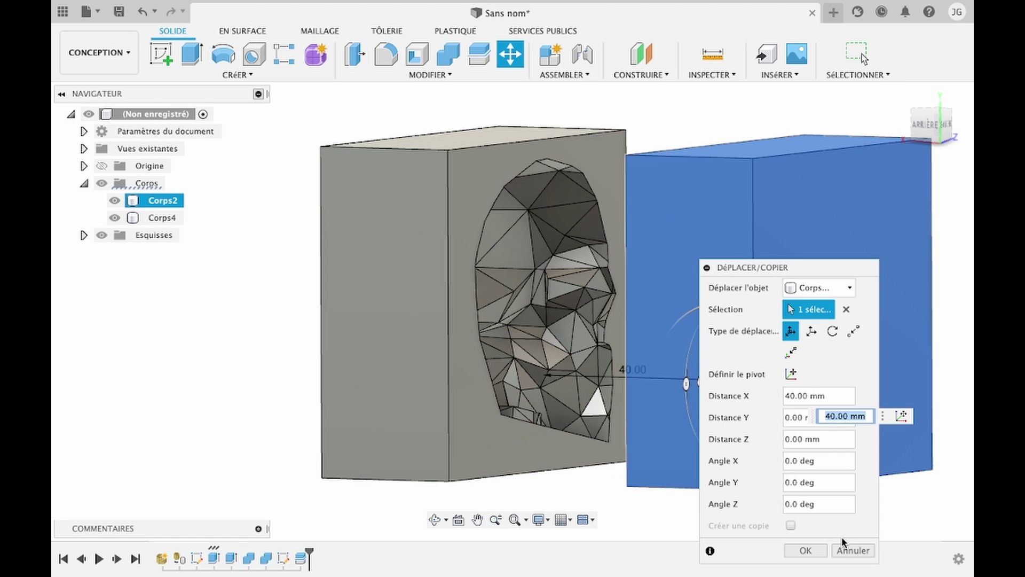
{"action": "left_click", "coordinate": [840, 551]}
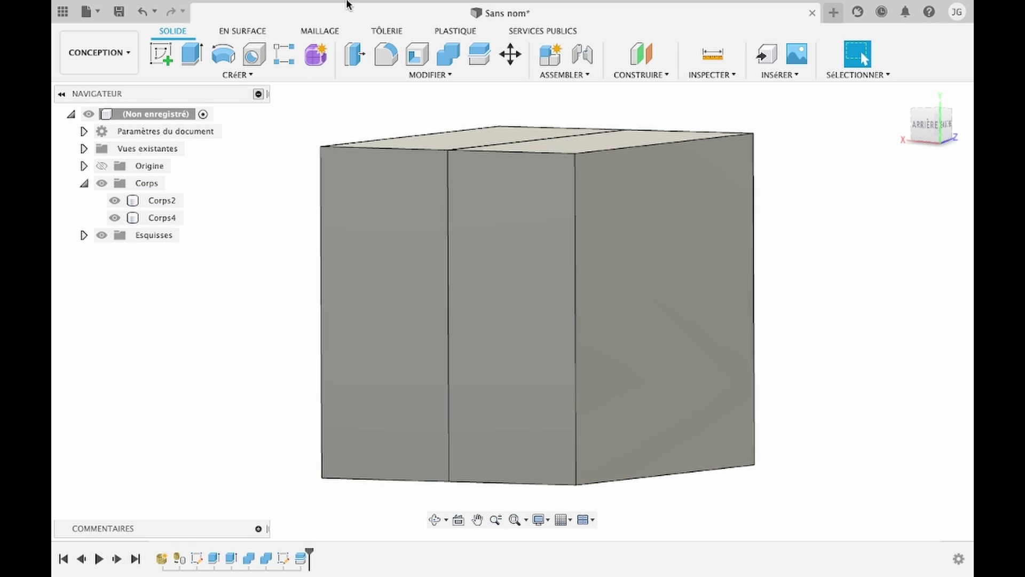
Sketch an 8 mm diameter circle on the block's top face, centred on the seam.
{"action": "left_click", "coordinate": [161, 53]}
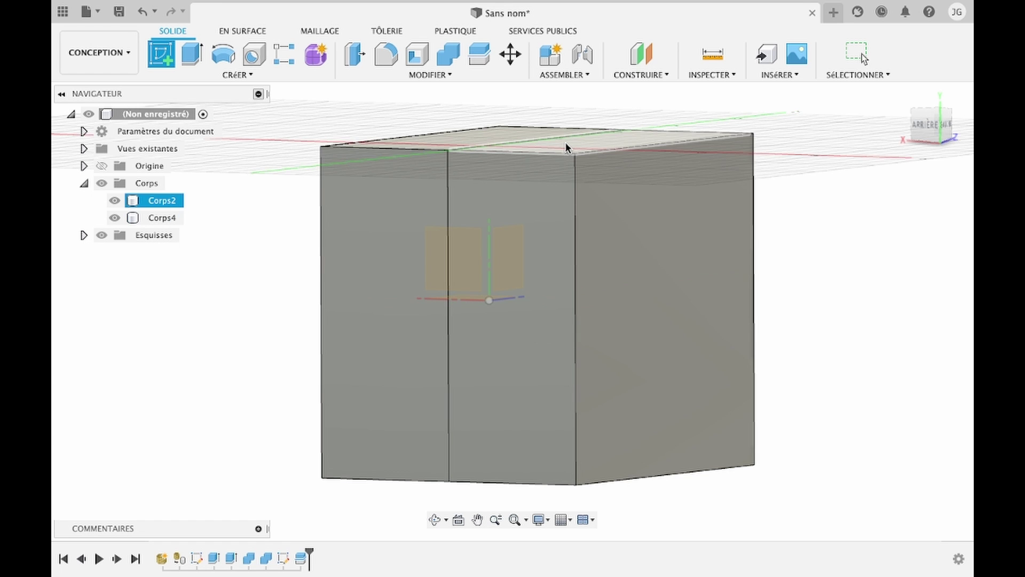
{"action": "left_click", "coordinate": [565, 143]}
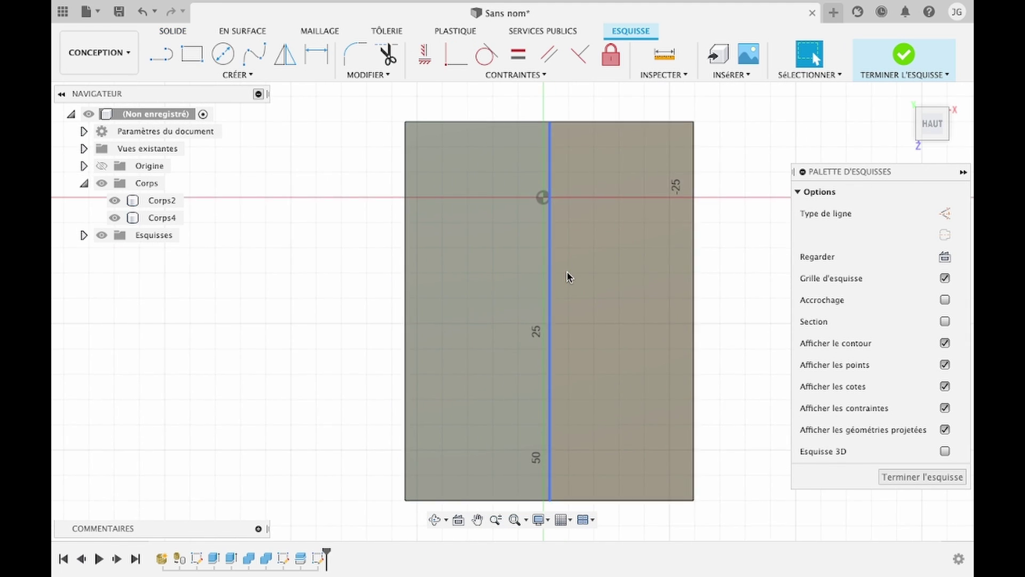
{"action": "left_click", "coordinate": [224, 54]}
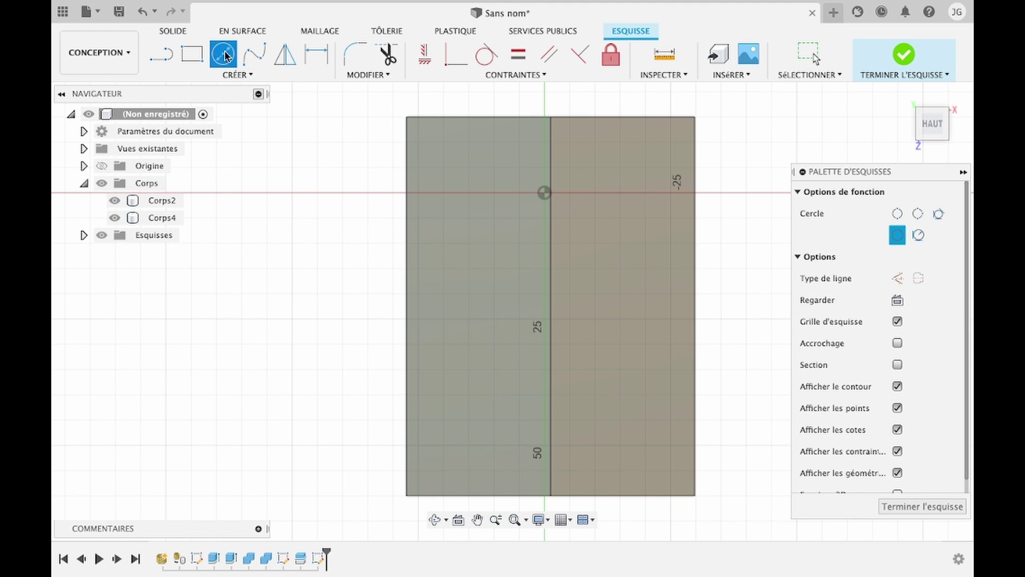
{"action": "left_click", "coordinate": [551, 320]}
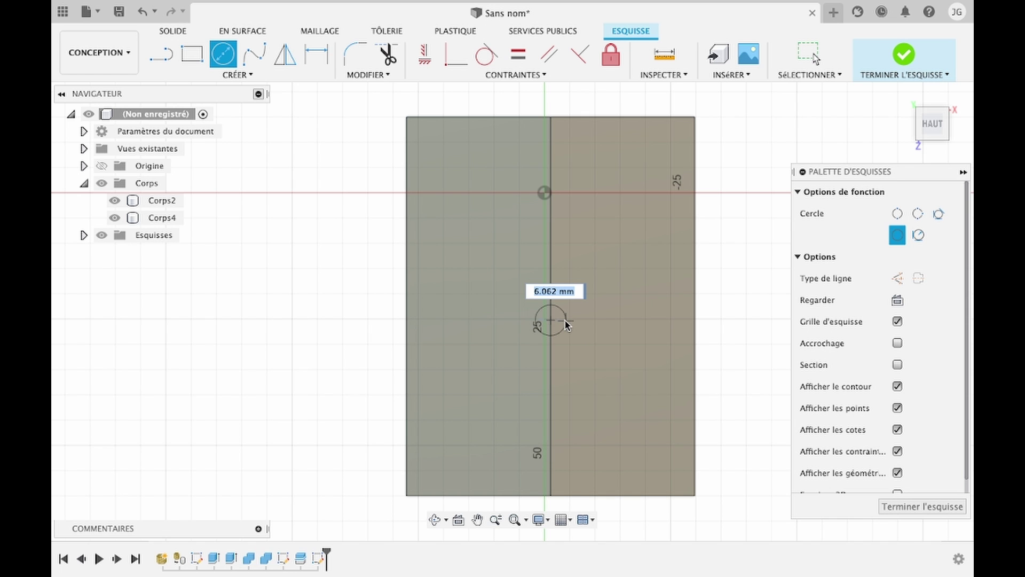
{"action": "type", "text": "8"}
{"action": "key", "text": "Return"}
{"action": "key", "text": "Escape"}
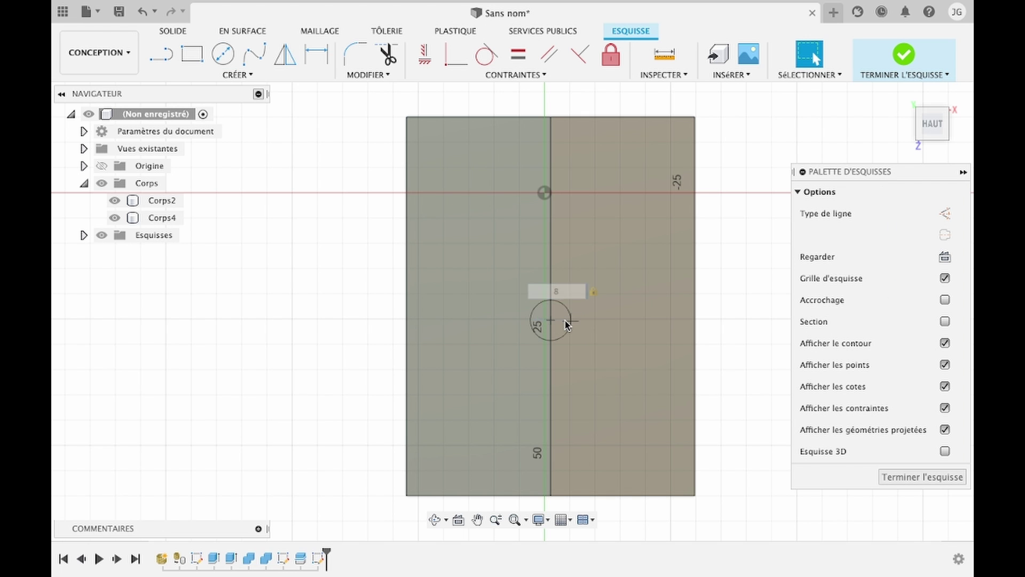
Extrude both circle halves as a 20 mm deep cut to form the pour hole.
{"action": "left_click", "coordinate": [433, 519]}
{"action": "mouse_move", "coordinate": [572, 394]}
{"action": "left_mouse_down"}
{"action": "mouse_move", "coordinate": [568, 320]}
{"action": "mouse_move", "coordinate": [578, 319]}
{"action": "left_mouse_up"}
{"action": "key", "text": "e"}
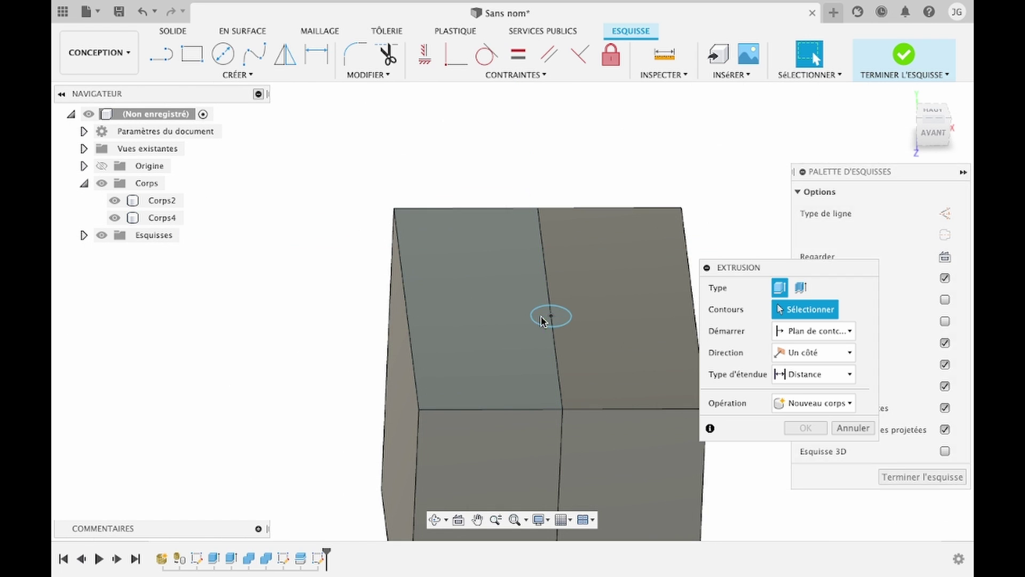
{"action": "left_click", "coordinate": [555, 319]}
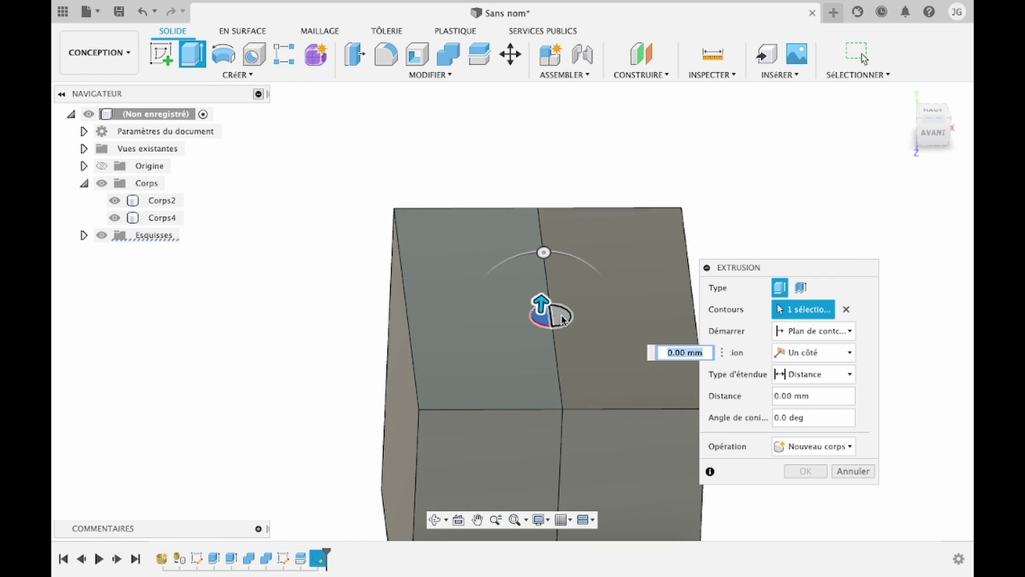
{"action": "left_click", "coordinate": [545, 305]}
{"action": "left_click_drag", "start_coordinate": [560, 304], "coordinate": [556, 387]}
{"action": "key", "text": "Return"}
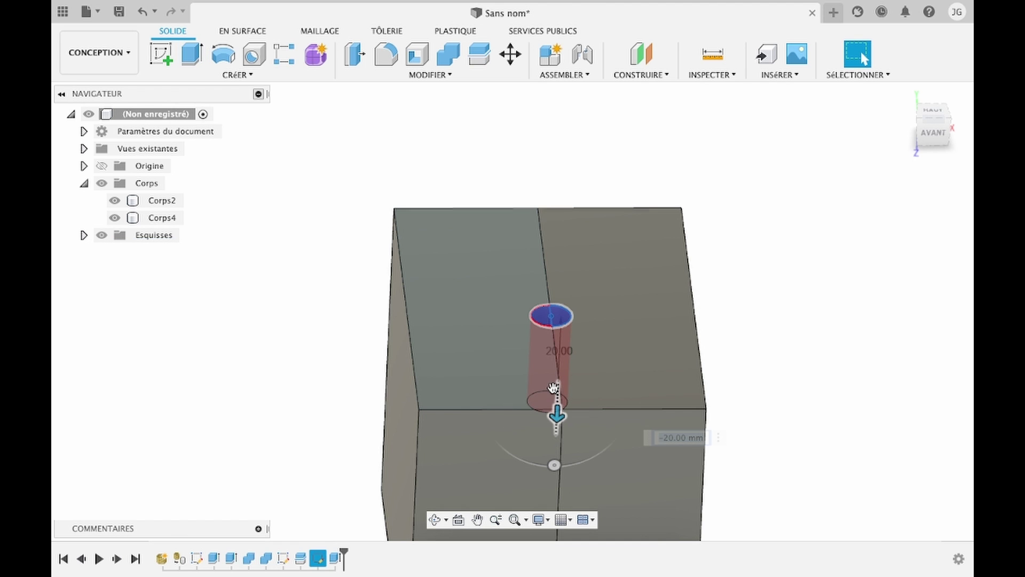
{"action": "left_click", "coordinate": [433, 531]}
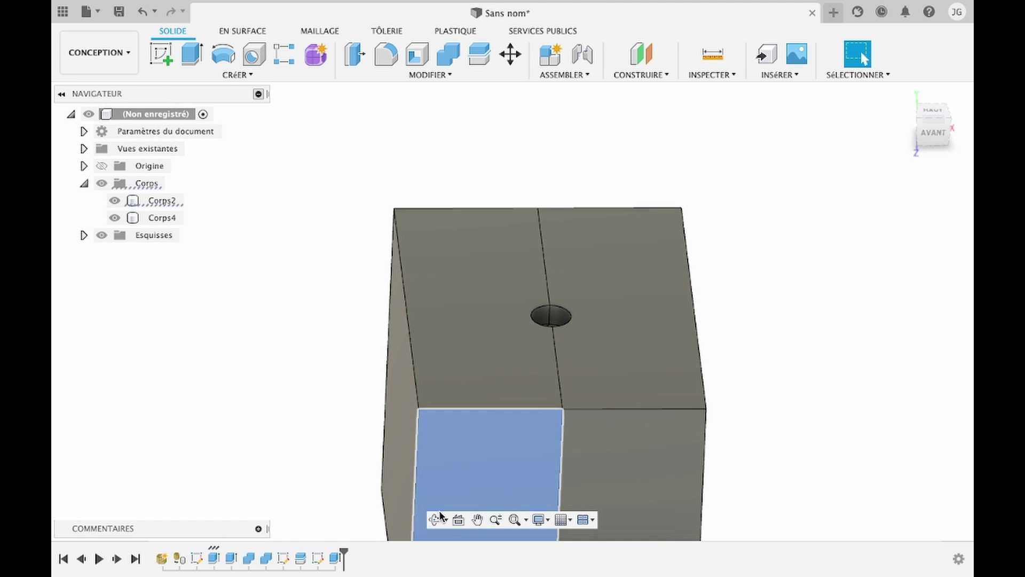
{"action": "middle_click_drag", "start_coordinate": [438, 523], "coordinate": [524, 334], "text": "shift"}
Move Corps2 20 mm along X, then orbit to an angled view and zoom to fit.
{"action": "key", "text": "m"}
{"action": "left_click", "coordinate": [524, 306]}
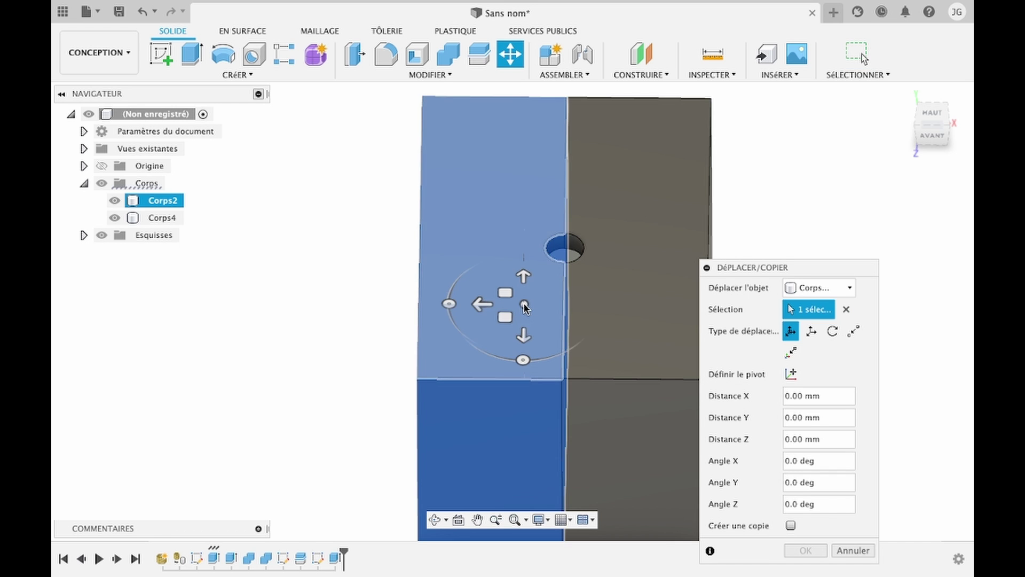
{"action": "left_click_drag", "start_coordinate": [484, 305], "coordinate": [388, 309]}
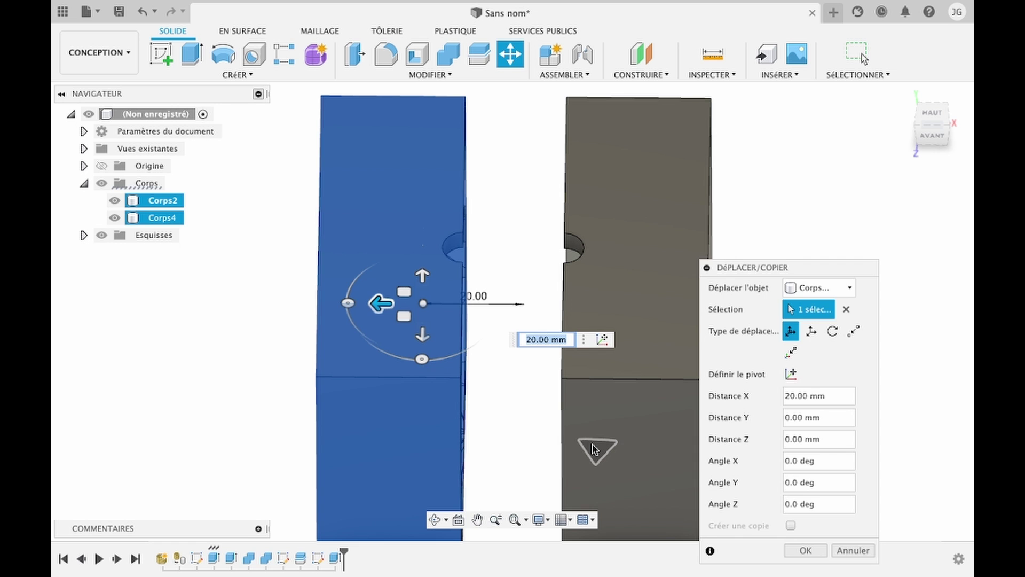
{"action": "key", "text": "Return"}
{"action": "left_click", "coordinate": [435, 519]}
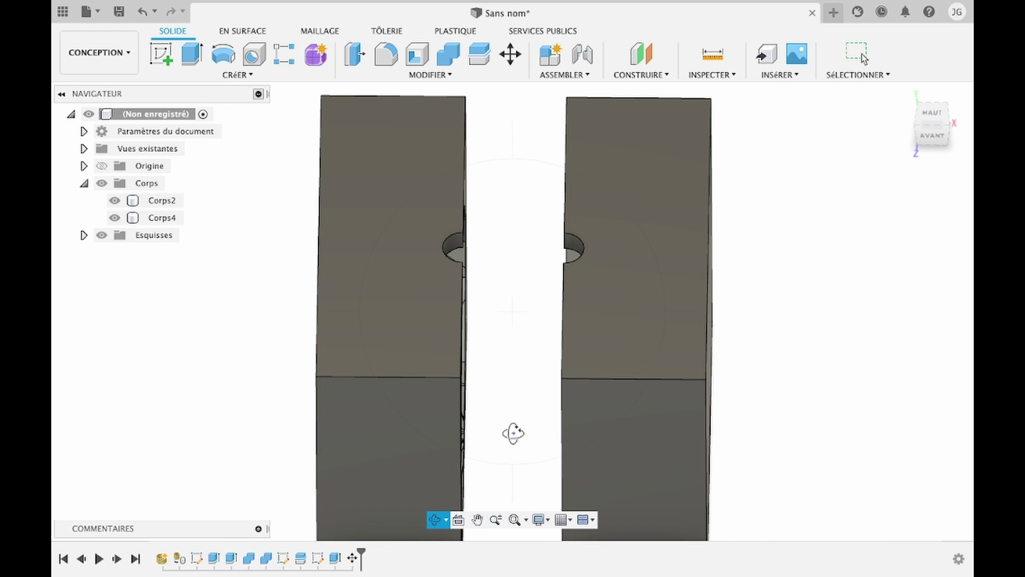
{"action": "mouse_move", "coordinate": [513, 433]}
{"action": "left_mouse_down"}
{"action": "mouse_move", "coordinate": [500, 386]}
{"action": "mouse_move", "coordinate": [499, 394]}
{"action": "mouse_move", "coordinate": [533, 398]}
{"action": "left_mouse_up"}
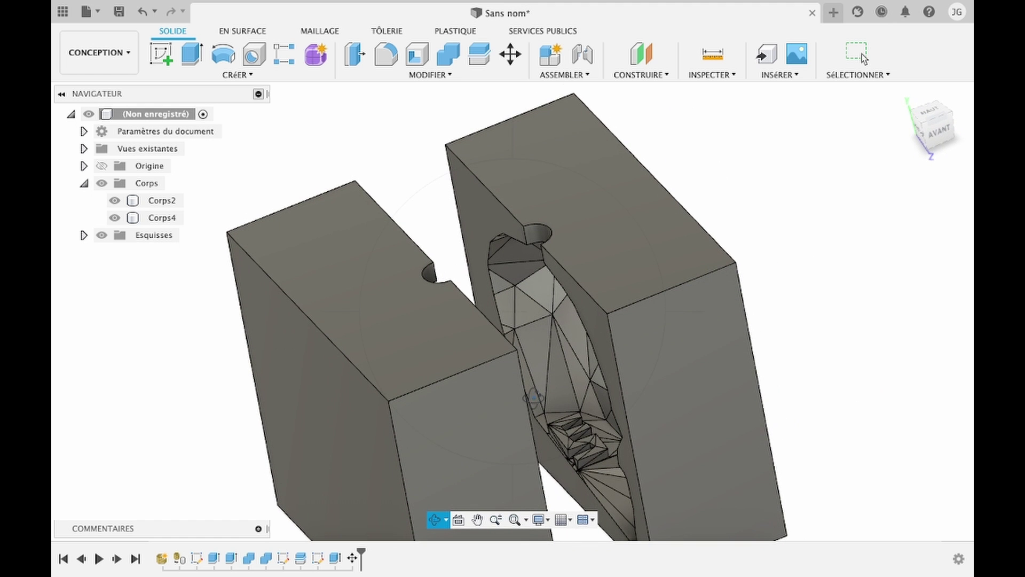
{"action": "key", "text": "Escape"}
{"action": "key", "text": "F6"}
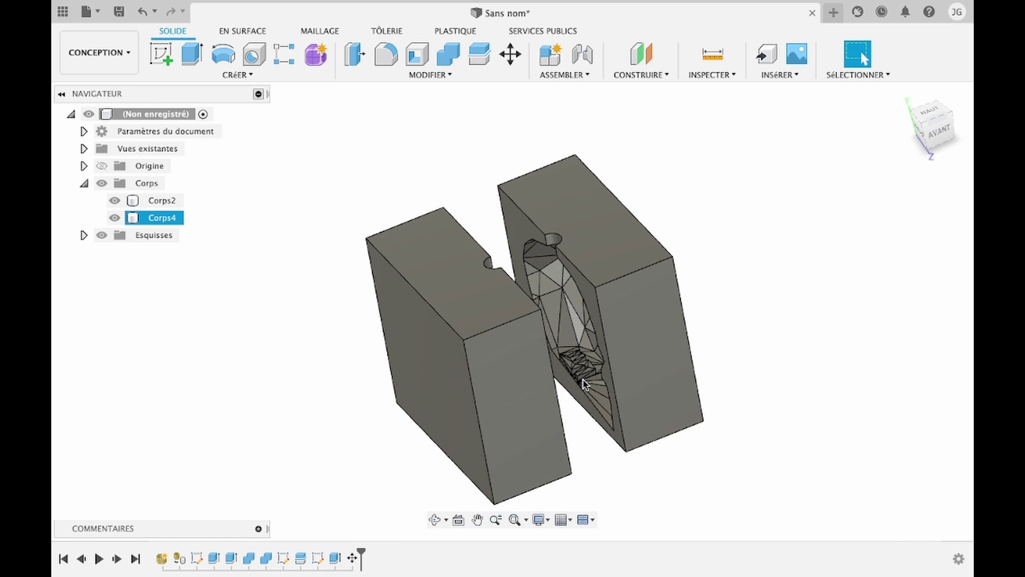